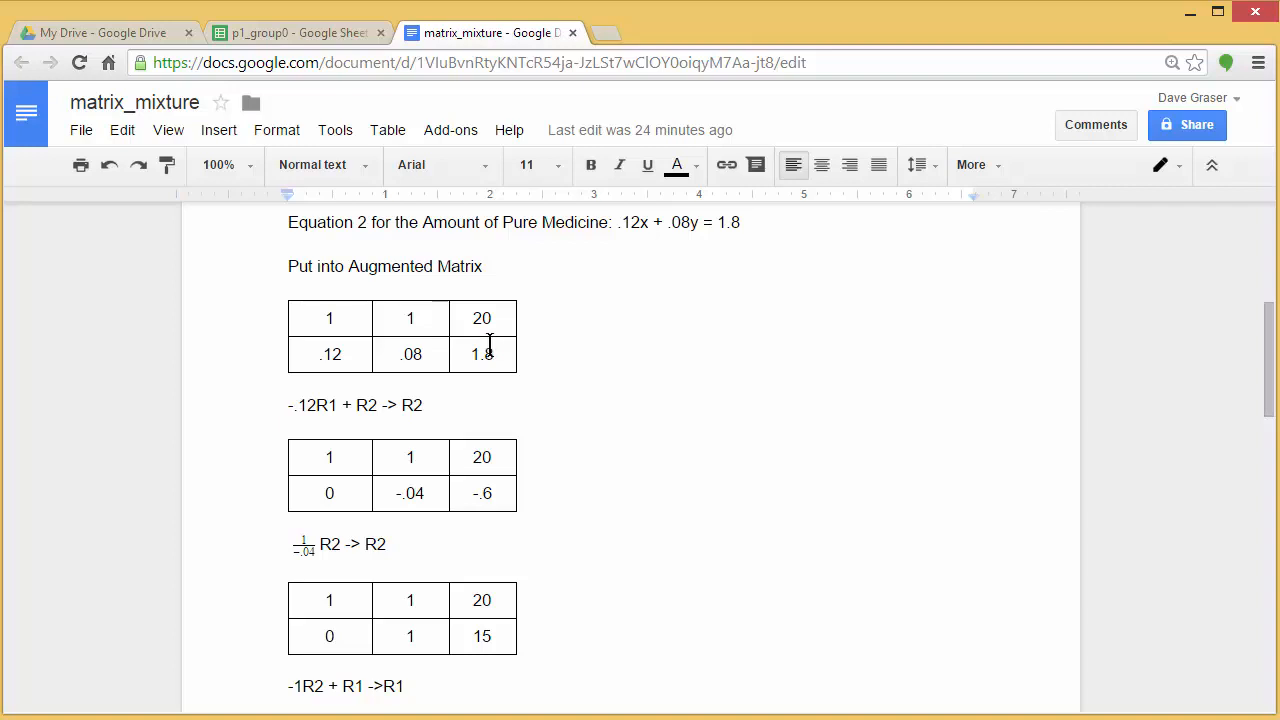
Switch to the p1_group0 spreadsheet and add a new sheet named "T3 Student1".
left_click(310, 32)
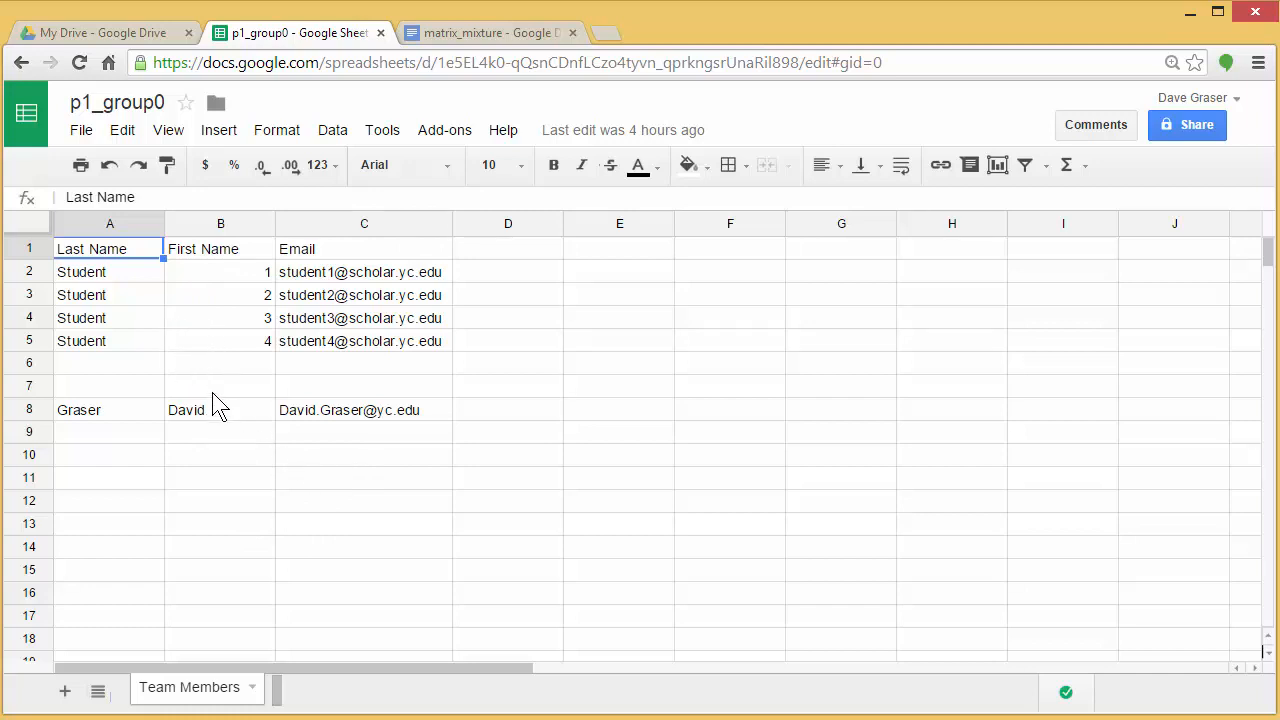
left_click(66, 692)
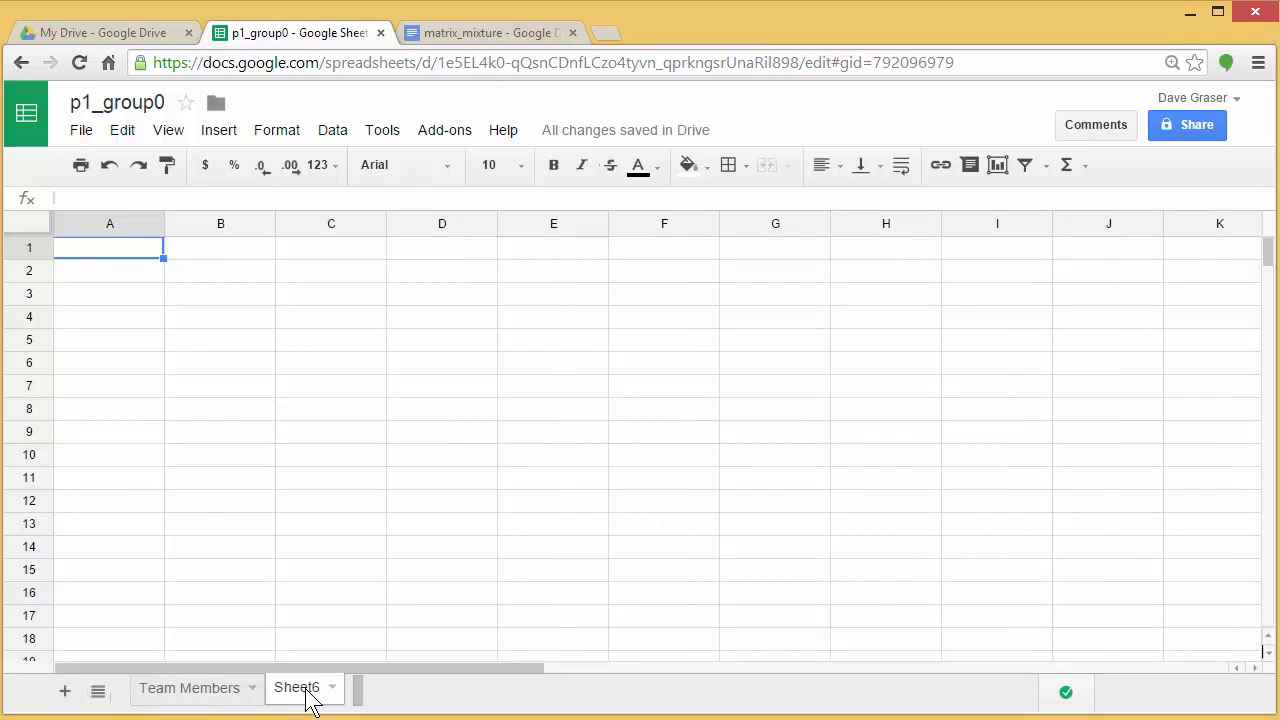
double_click(305, 688)
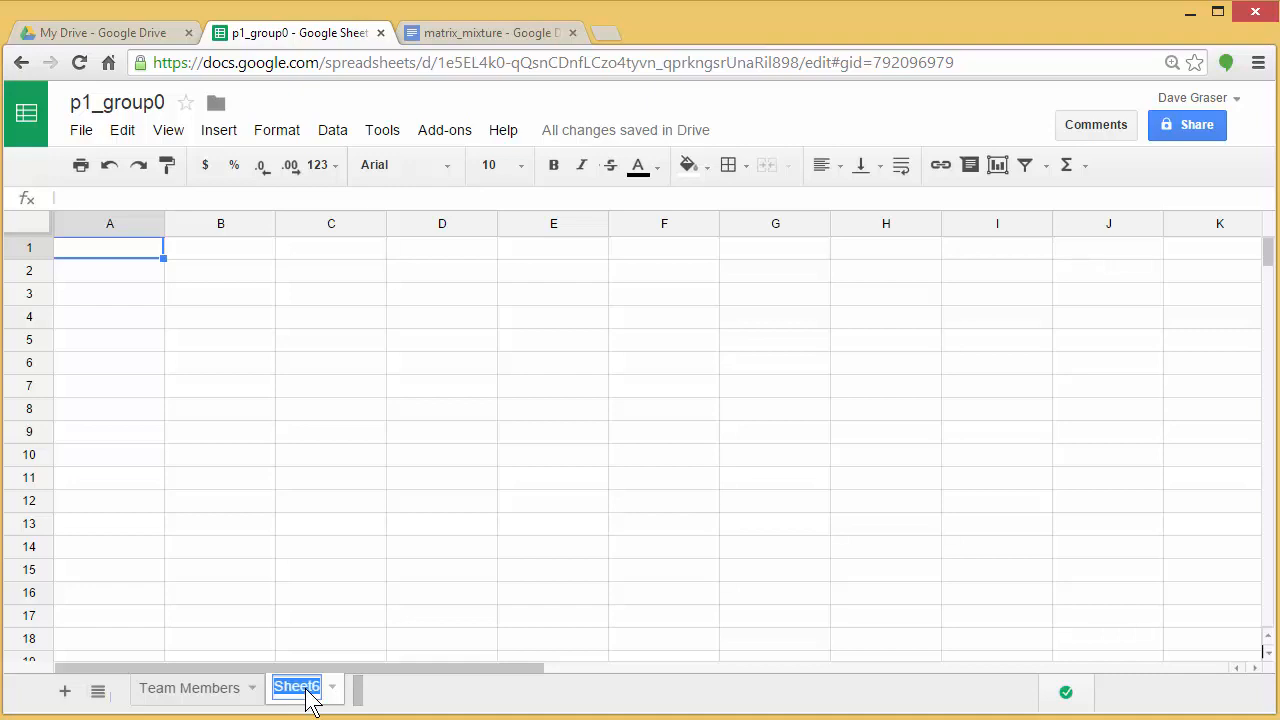
type("T")
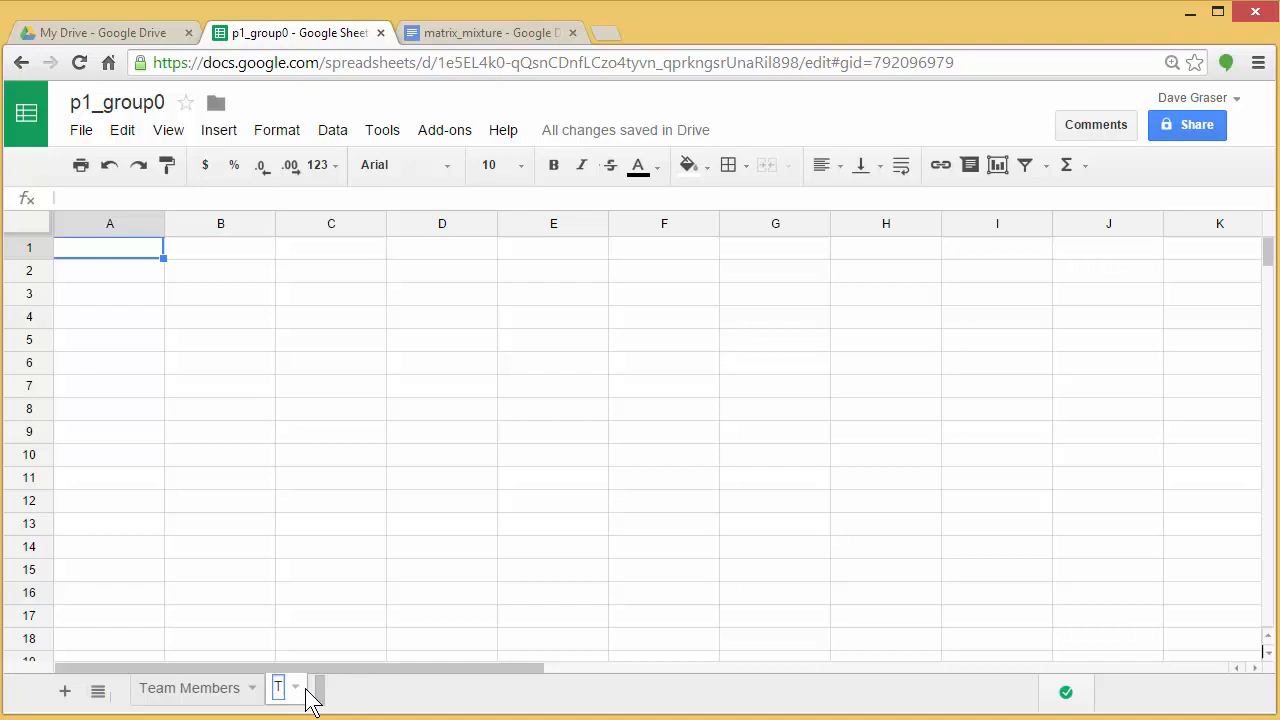
type("3")
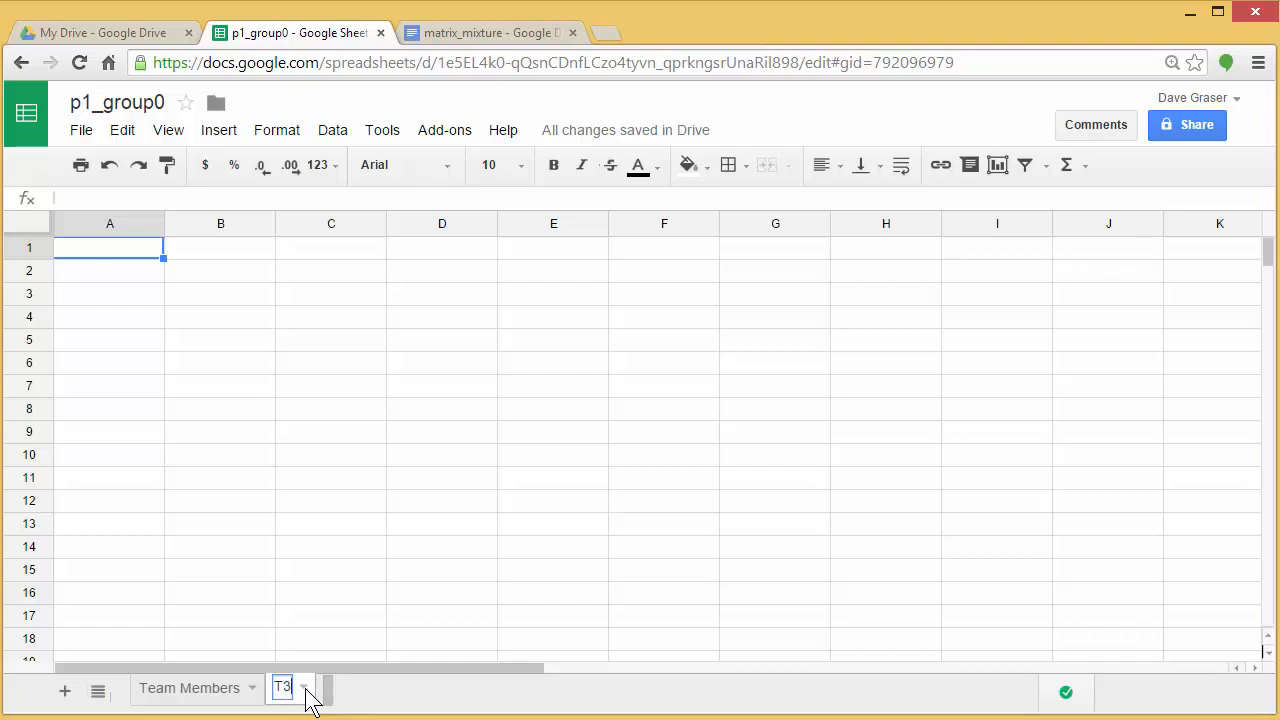
type(" Stud")
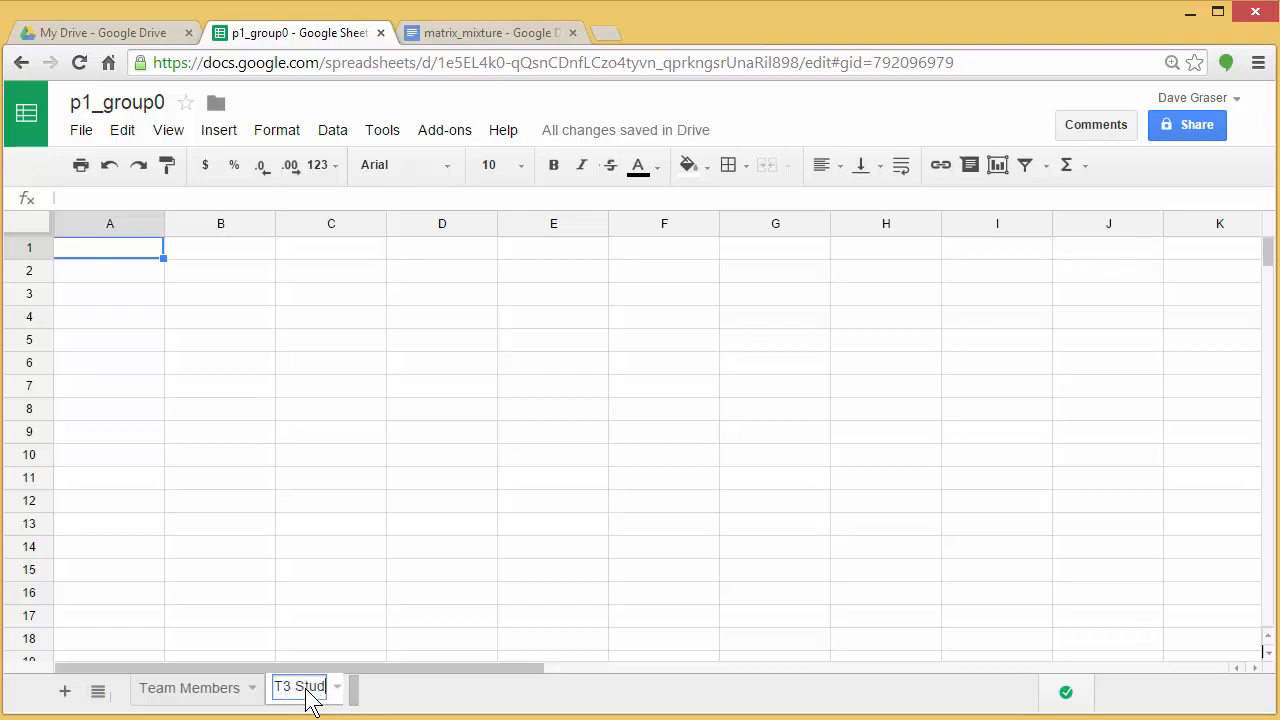
type("ent1")
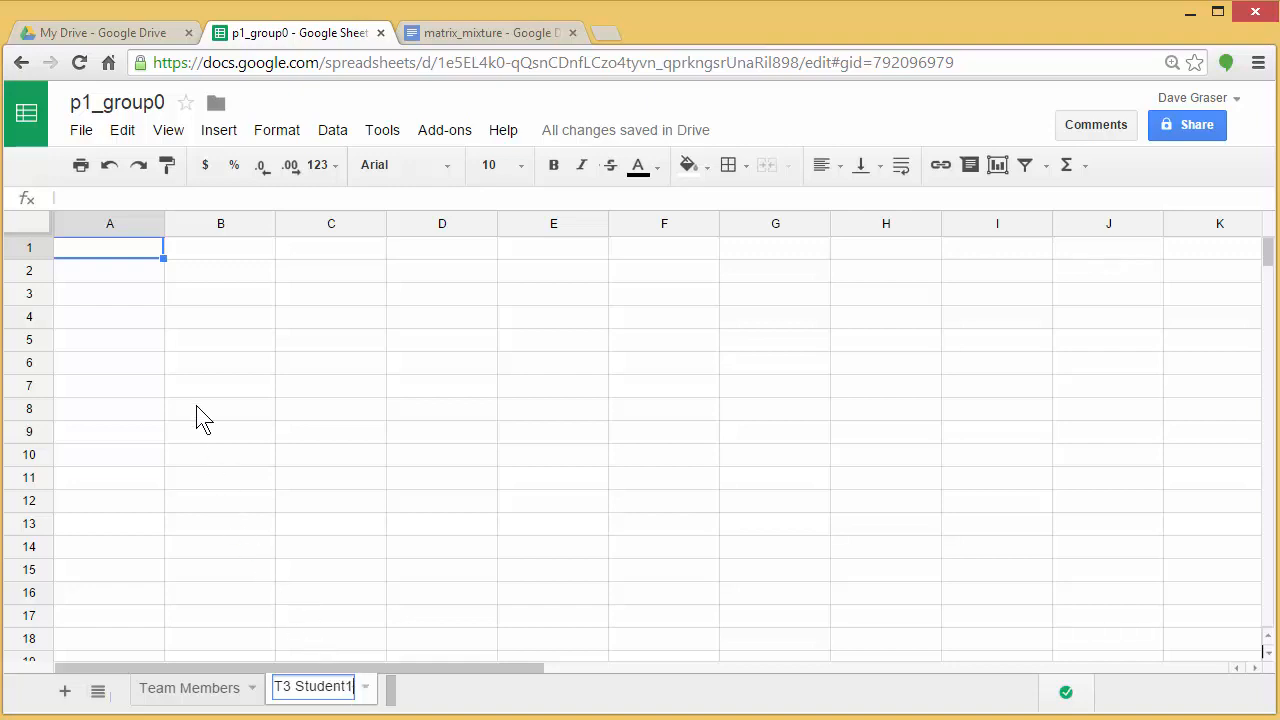
Enter the label "Put into Augmented Matrix" in A1 and widen column A to fit it.
left_click(119, 249)
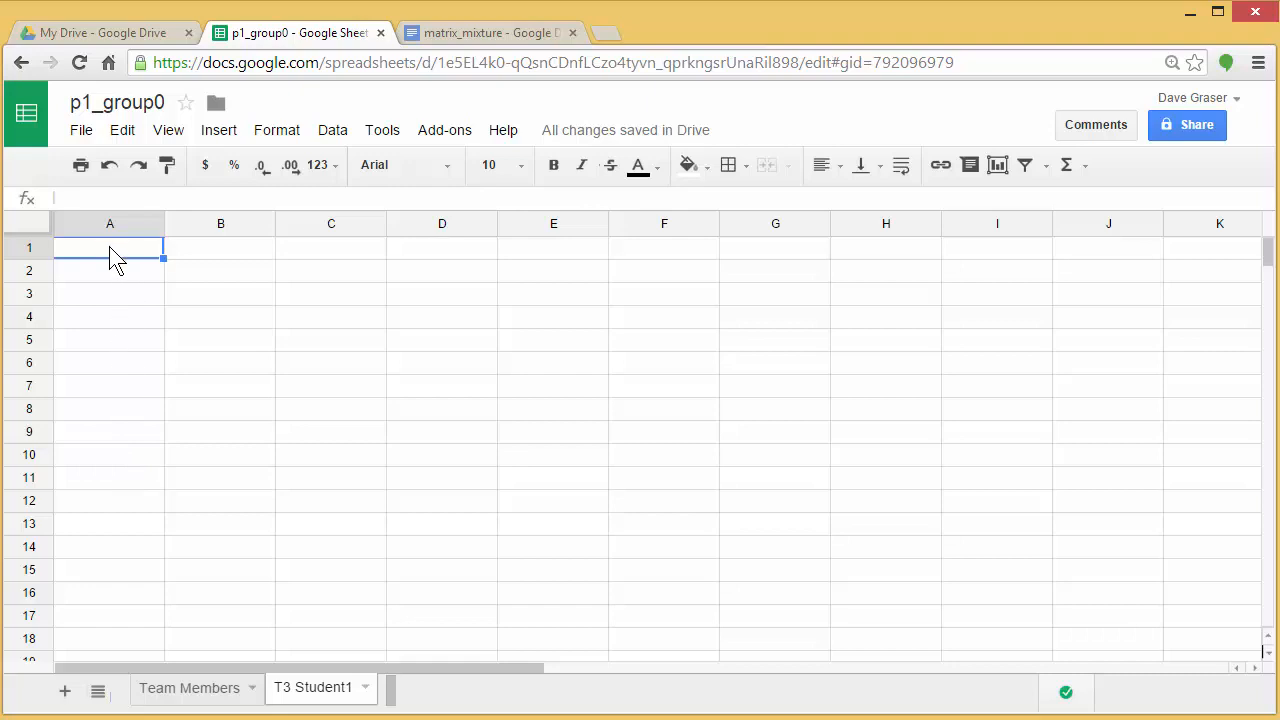
type("Put int")
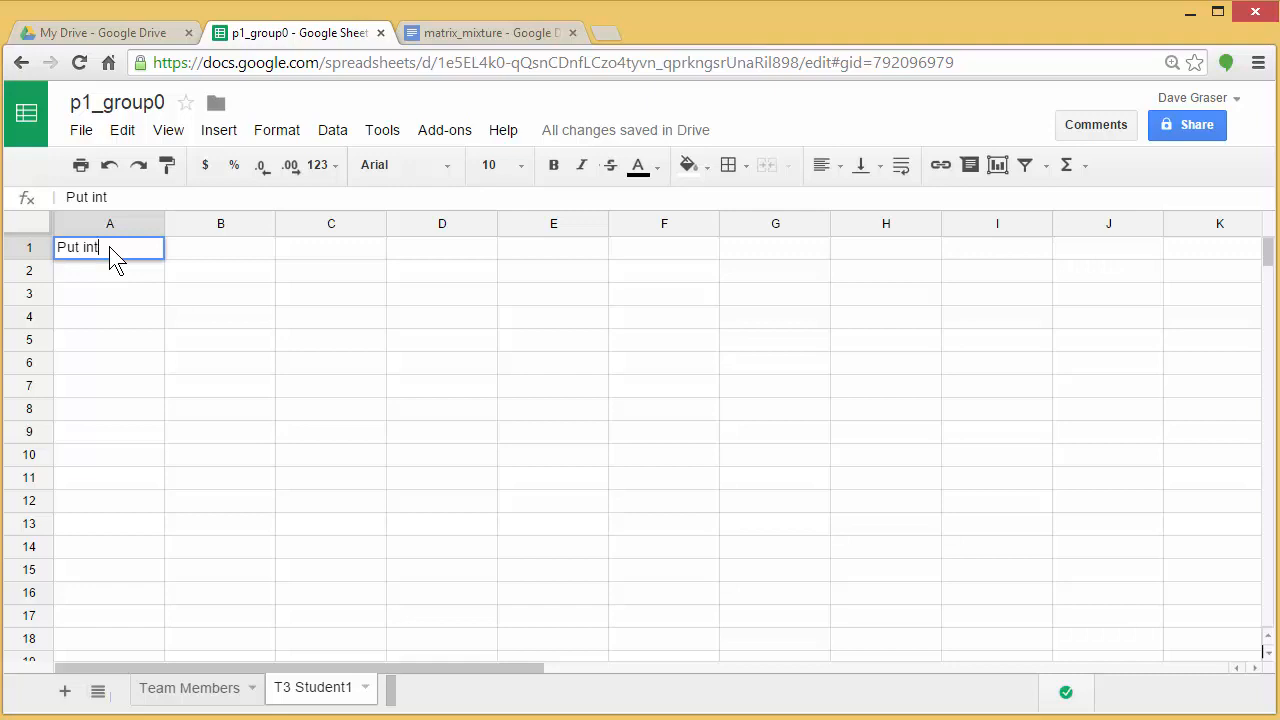
type("o Augme")
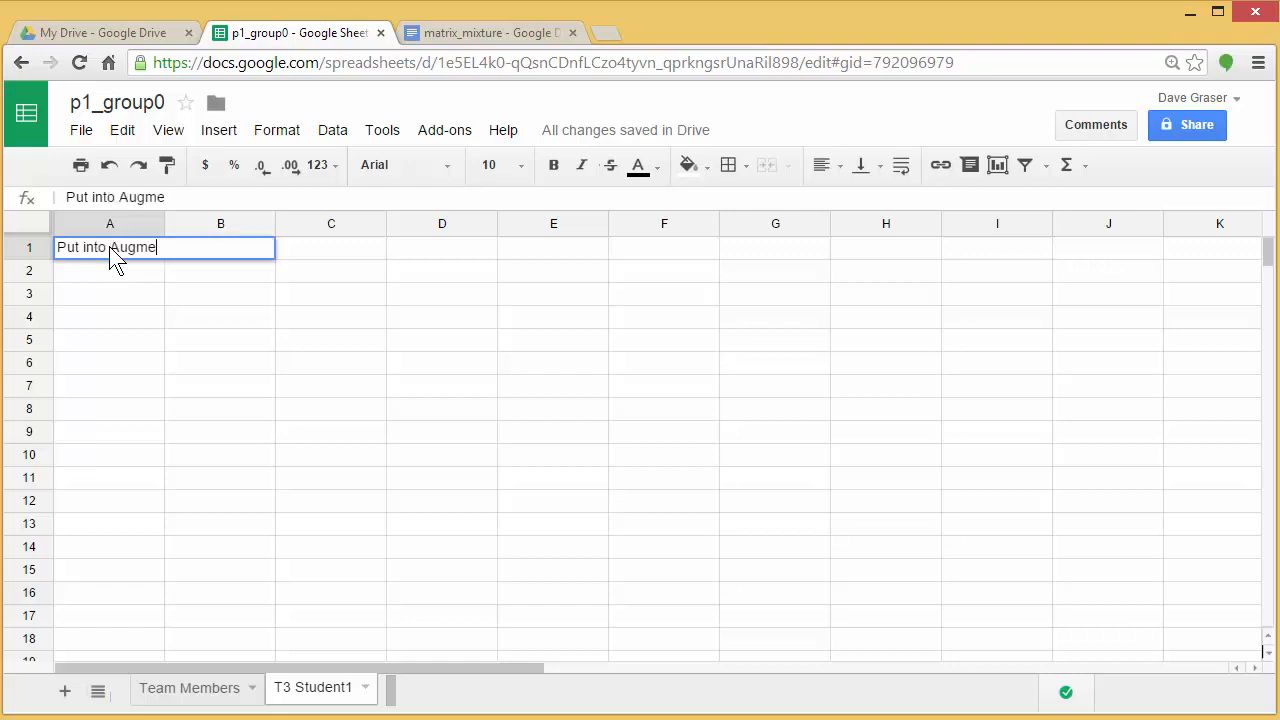
type("nted Matrix")
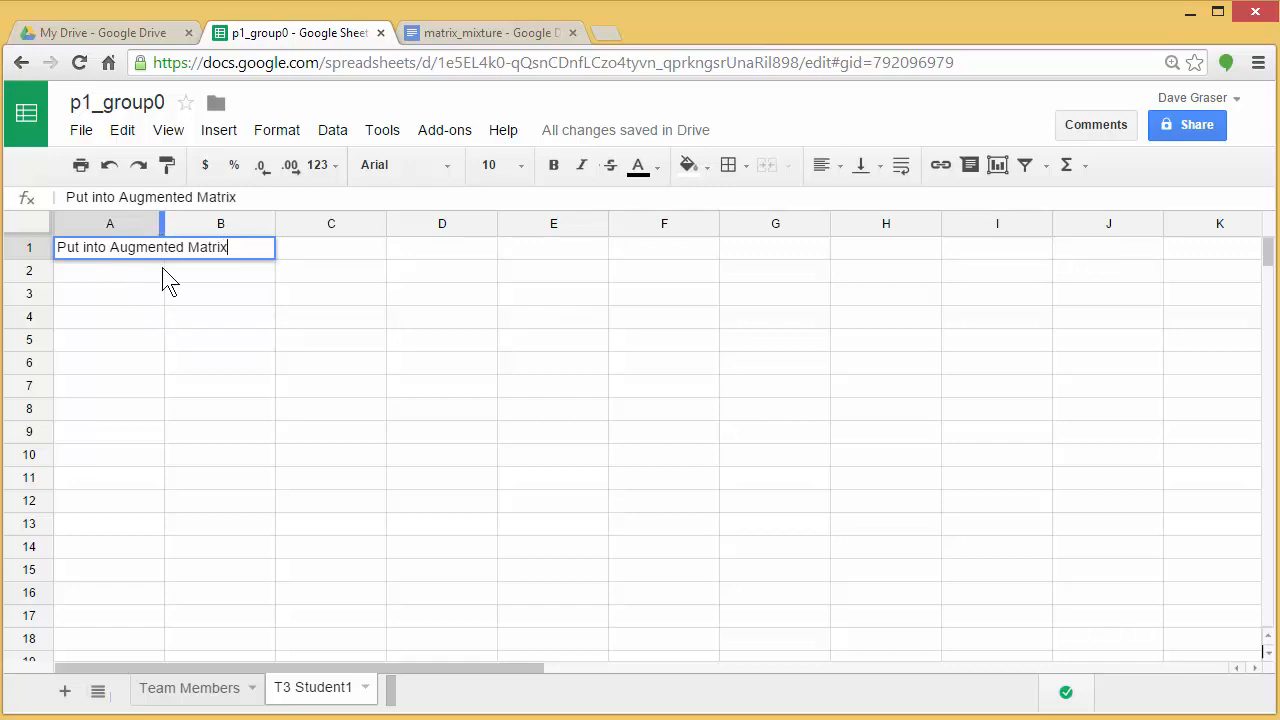
key("Return")
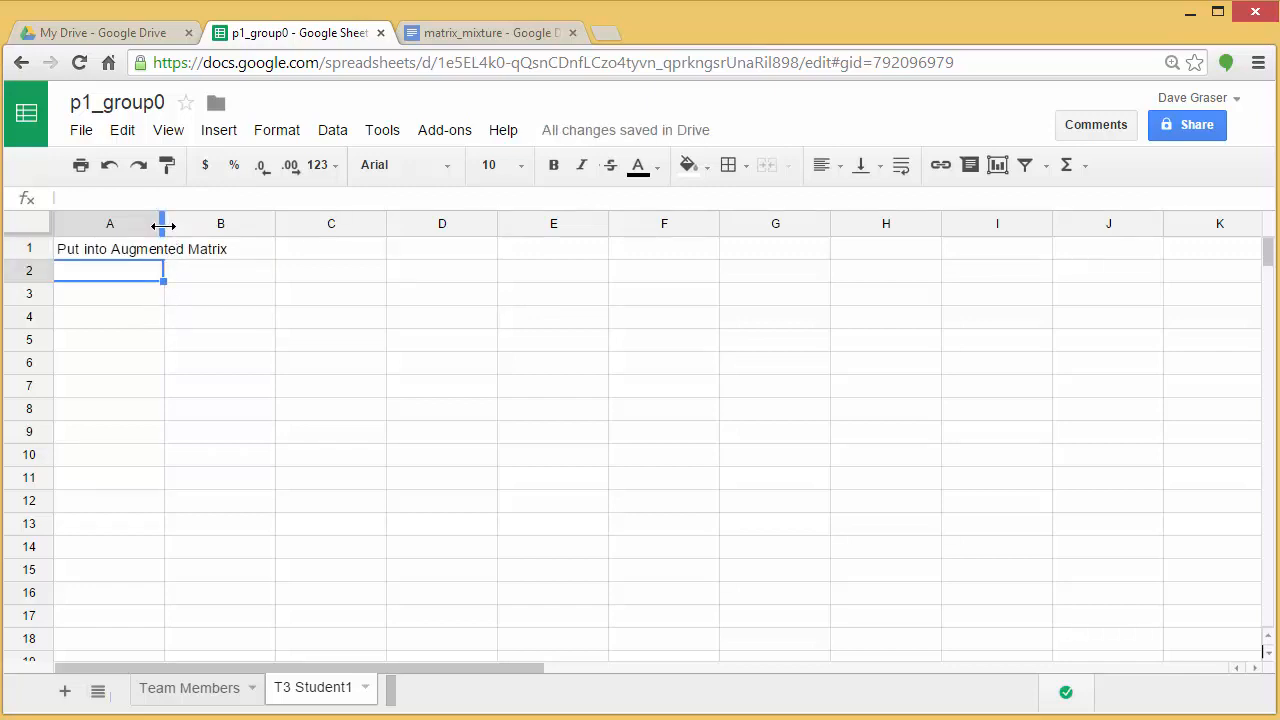
left_click_drag(163, 226, 236, 229)
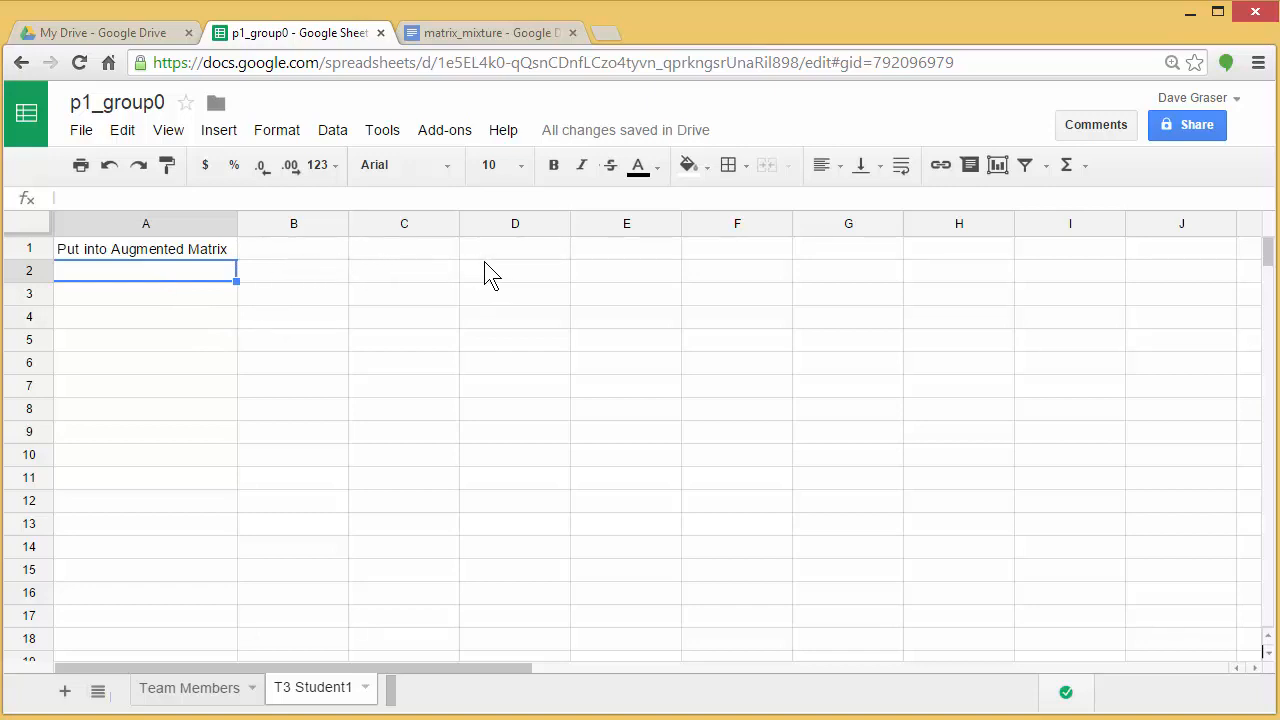
Fill the matrix's first row in B1:D1 with 1, 1 and 20.
left_click(302, 248)
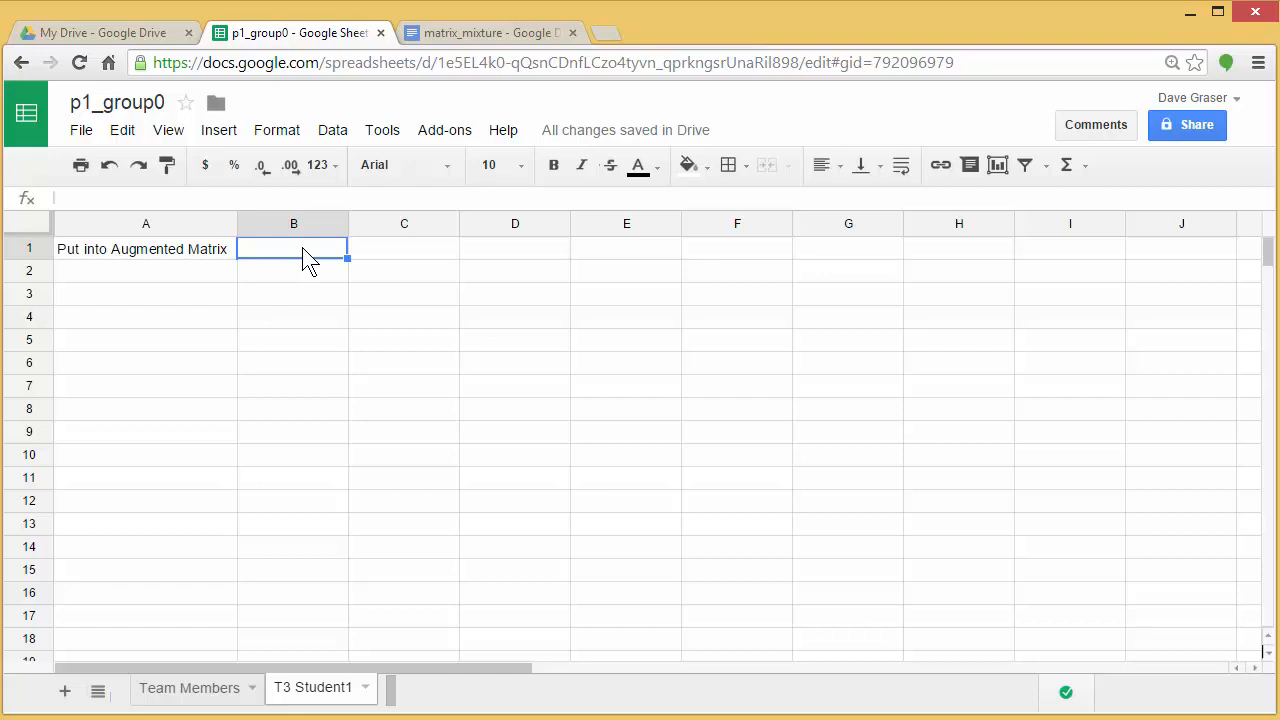
type("1")
key("Tab")
type("1")
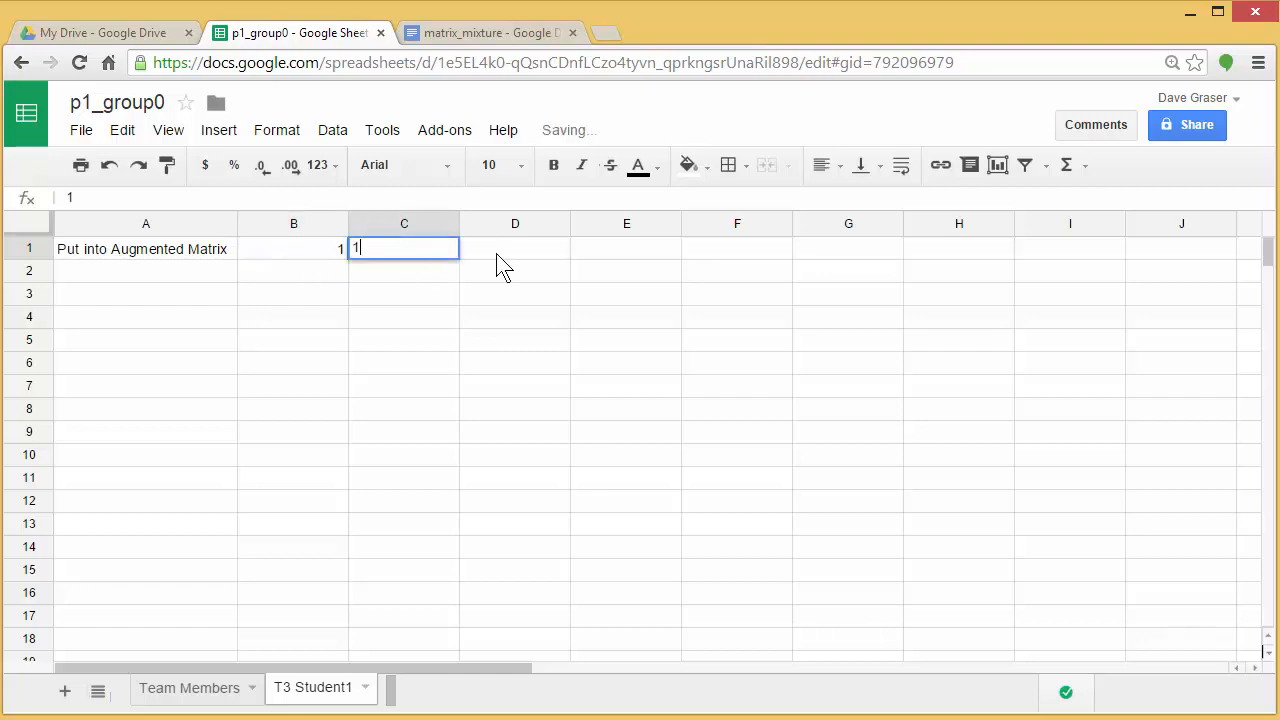
left_click(499, 250)
type("20")
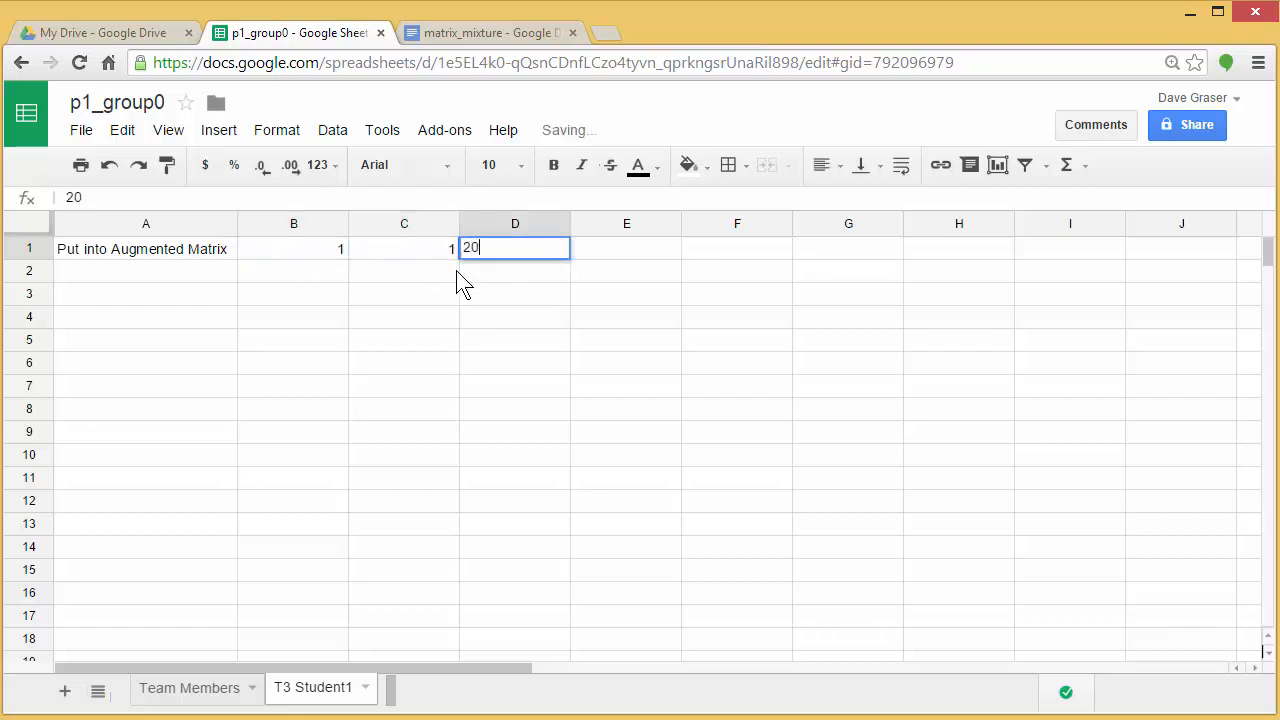
Fill the matrix's second row in B2:D2 with .12, .08 and 1.8.
left_click(328, 271)
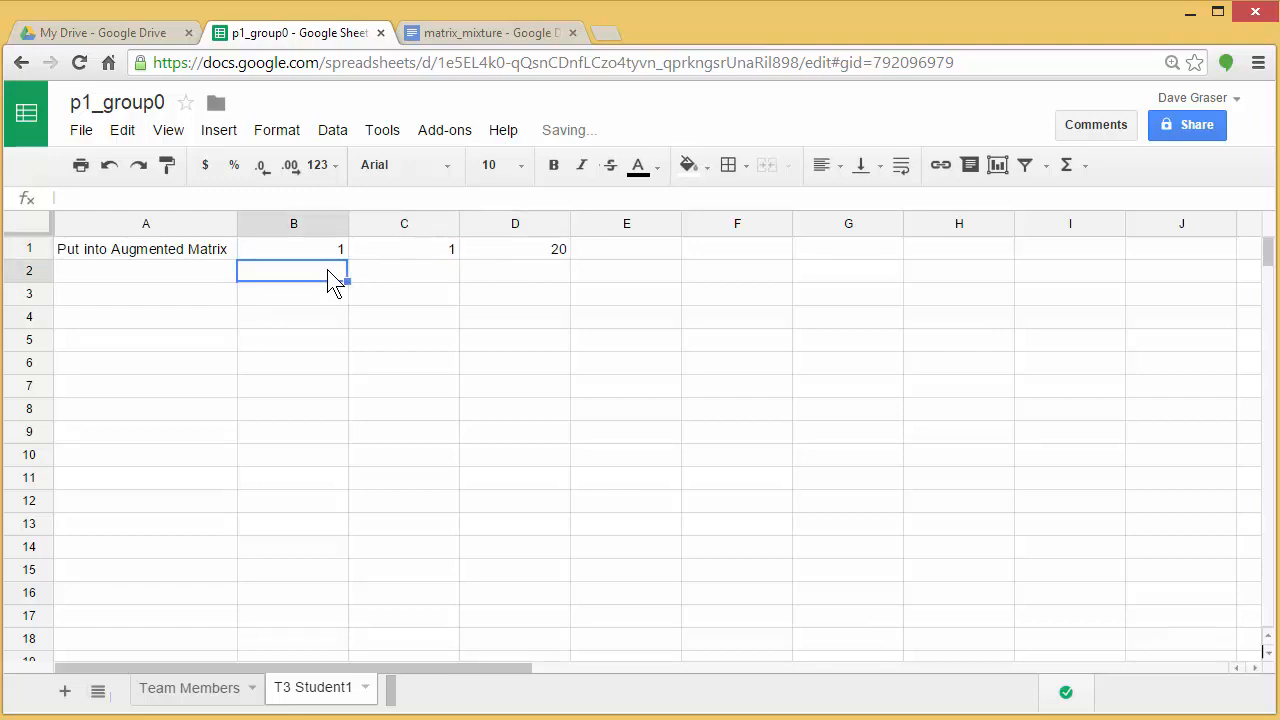
type(".12")
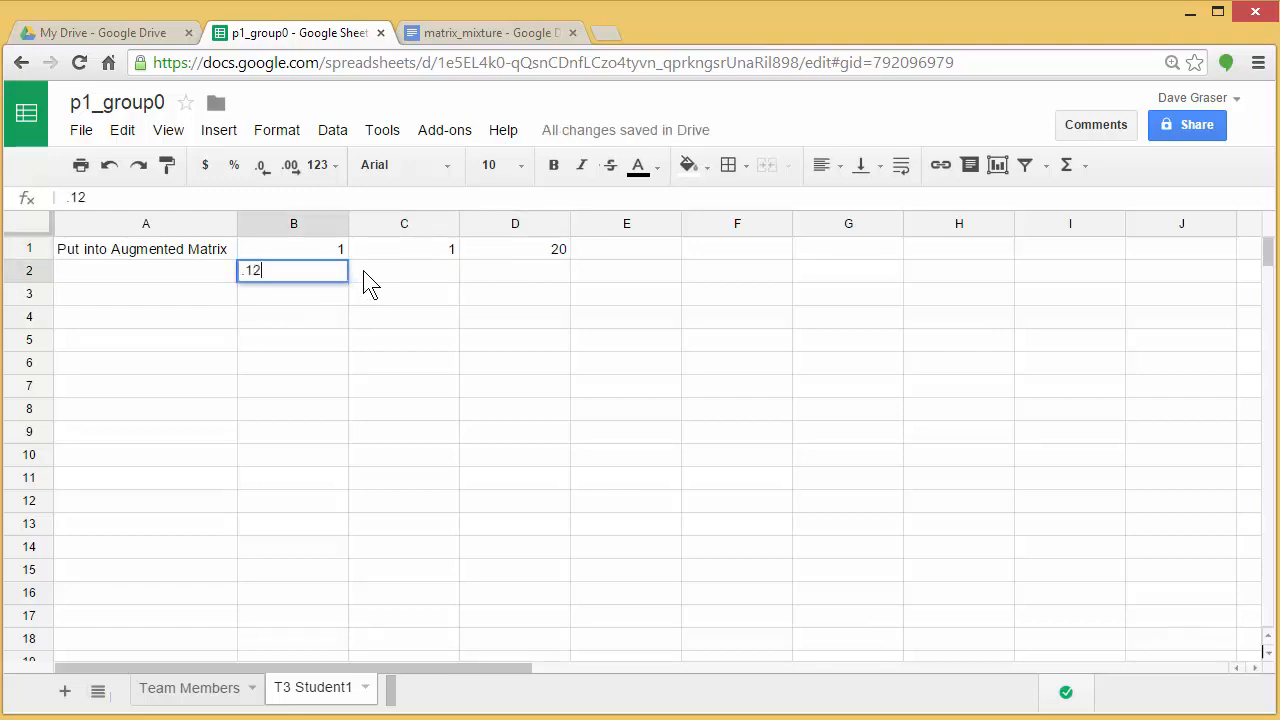
left_click(395, 271)
type(".")
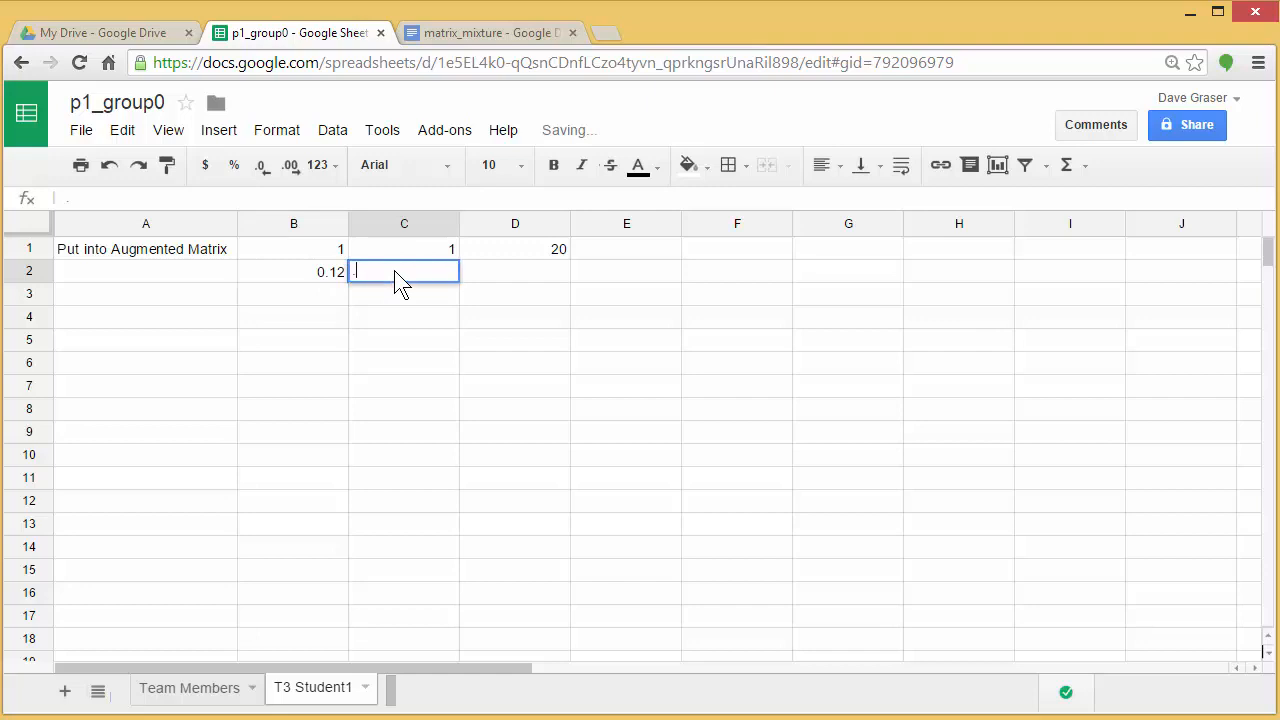
type("08")
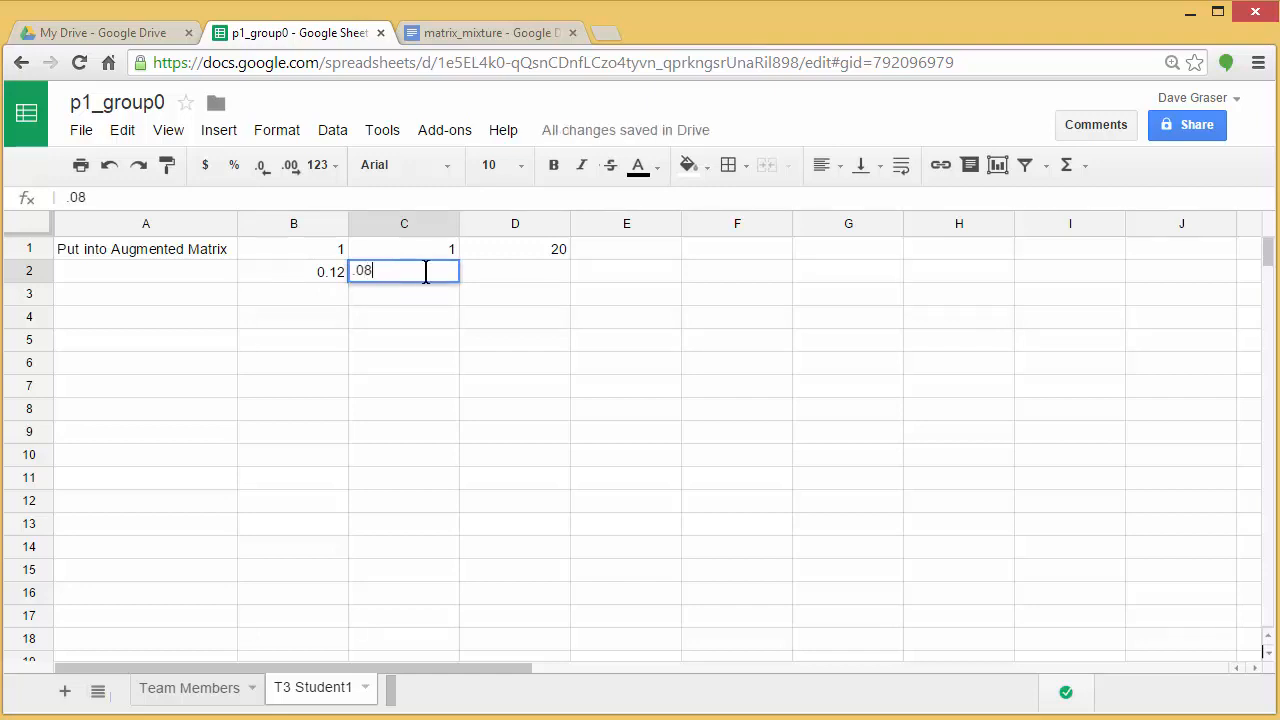
left_click(492, 270)
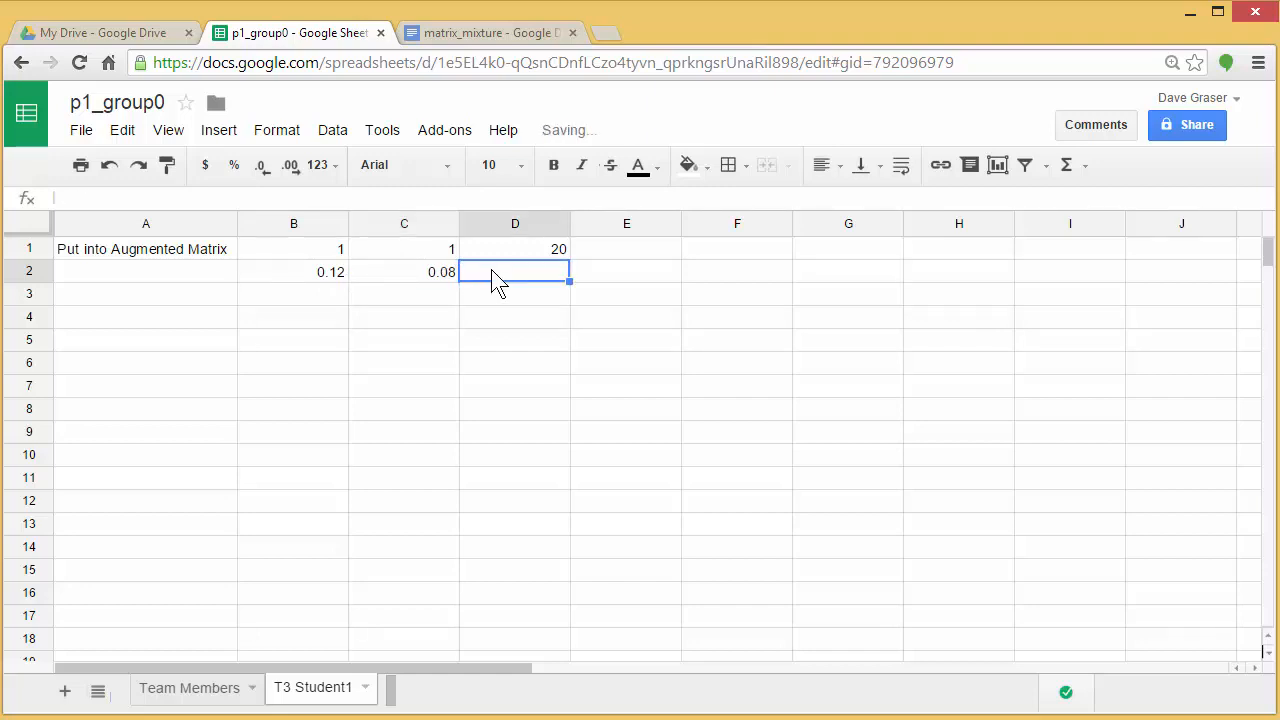
type("1.8")
key("Return")
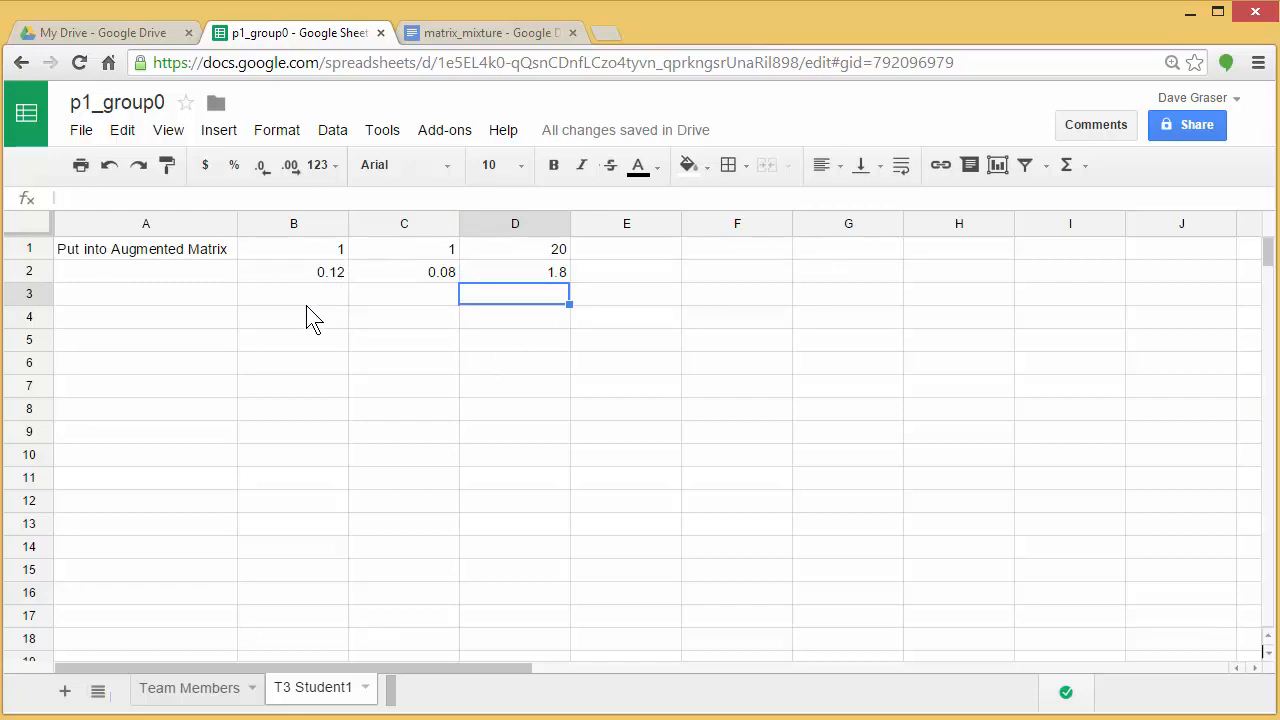
Label the first row operation in A4 as "-.12R1 + R2 -> R2".
left_click(130, 328)
type("-")
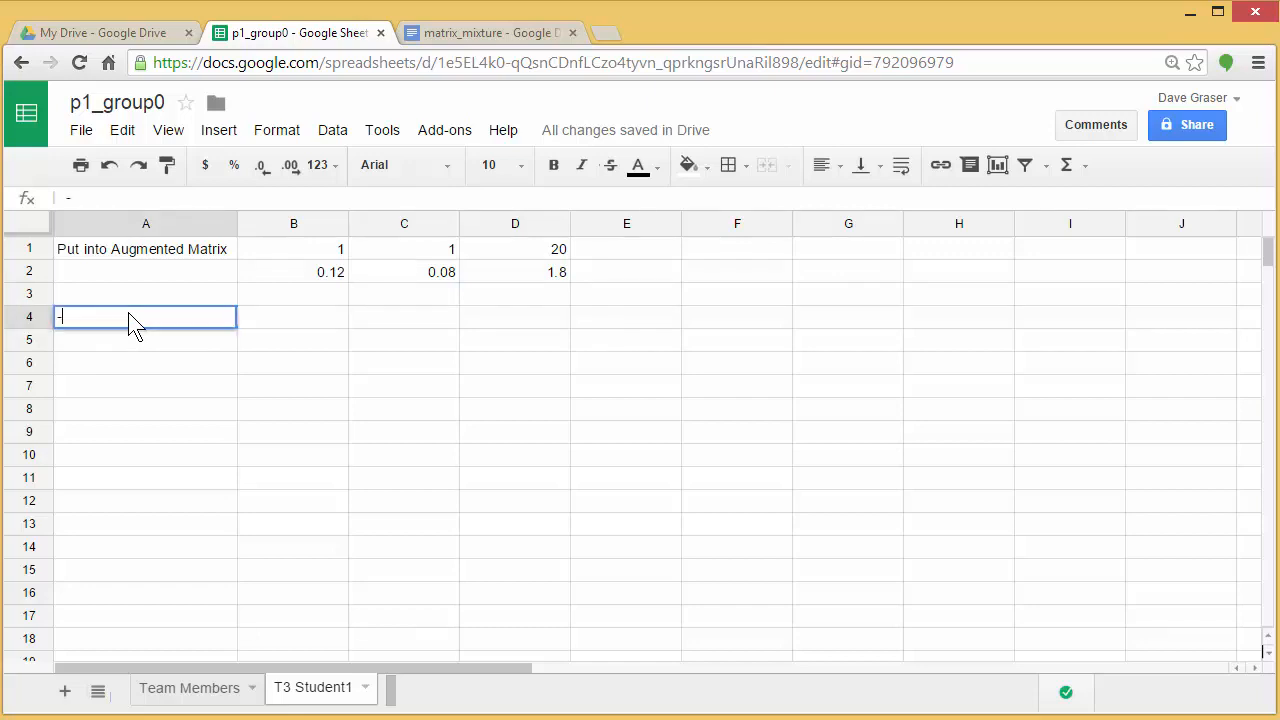
type(".12R1 + R2 -> R2")
key("Return")
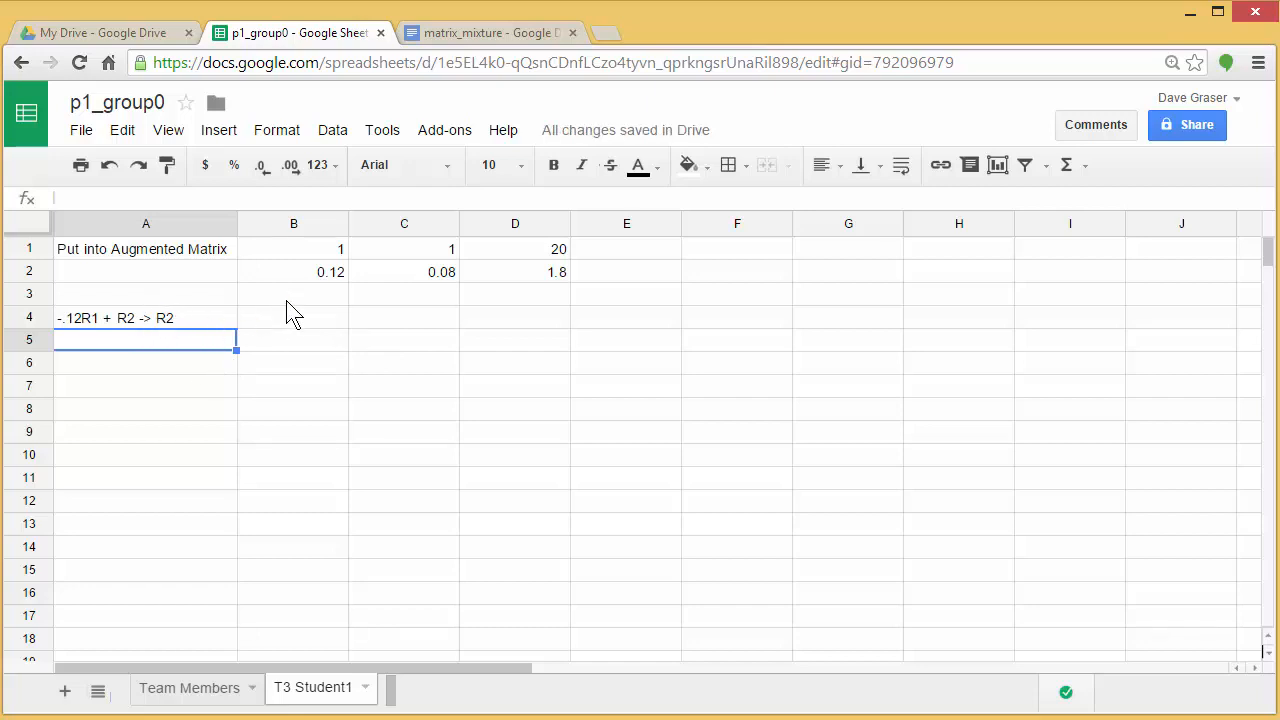
Copy the first matrix row B1:D1 and paste only its values into B4:D4.
left_click(301, 256)
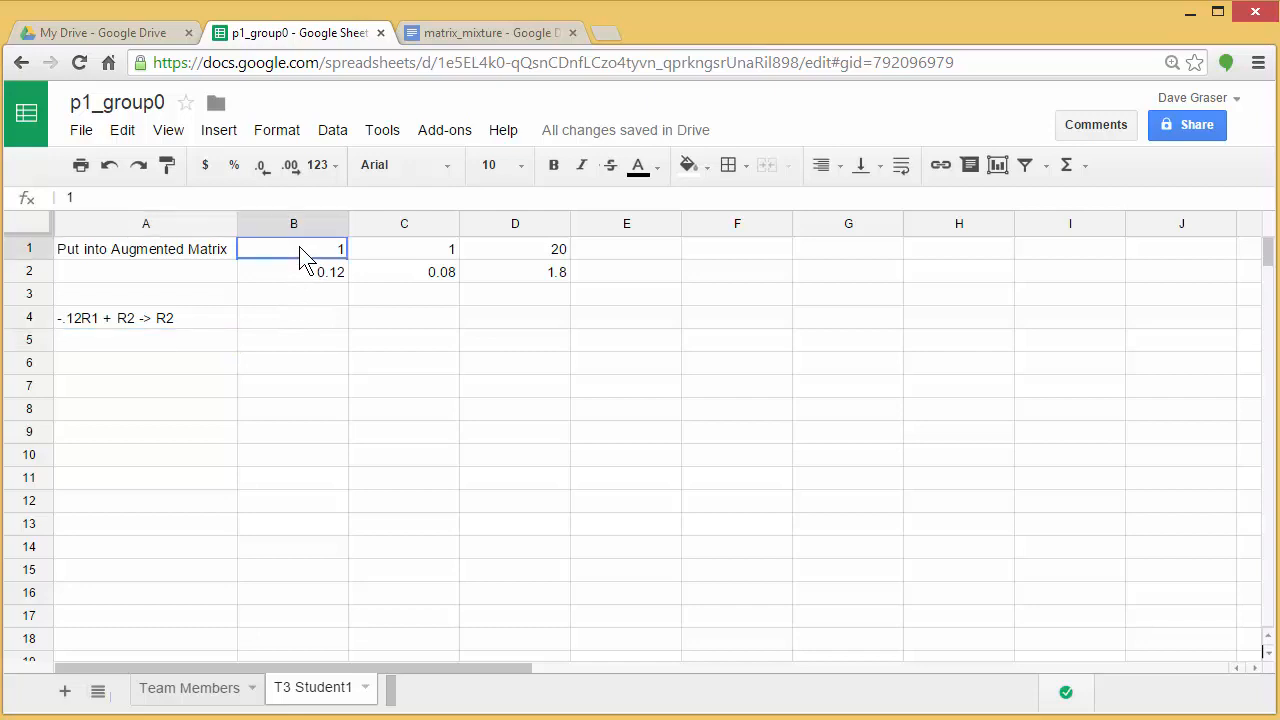
left_click_drag(331, 245, 489, 243)
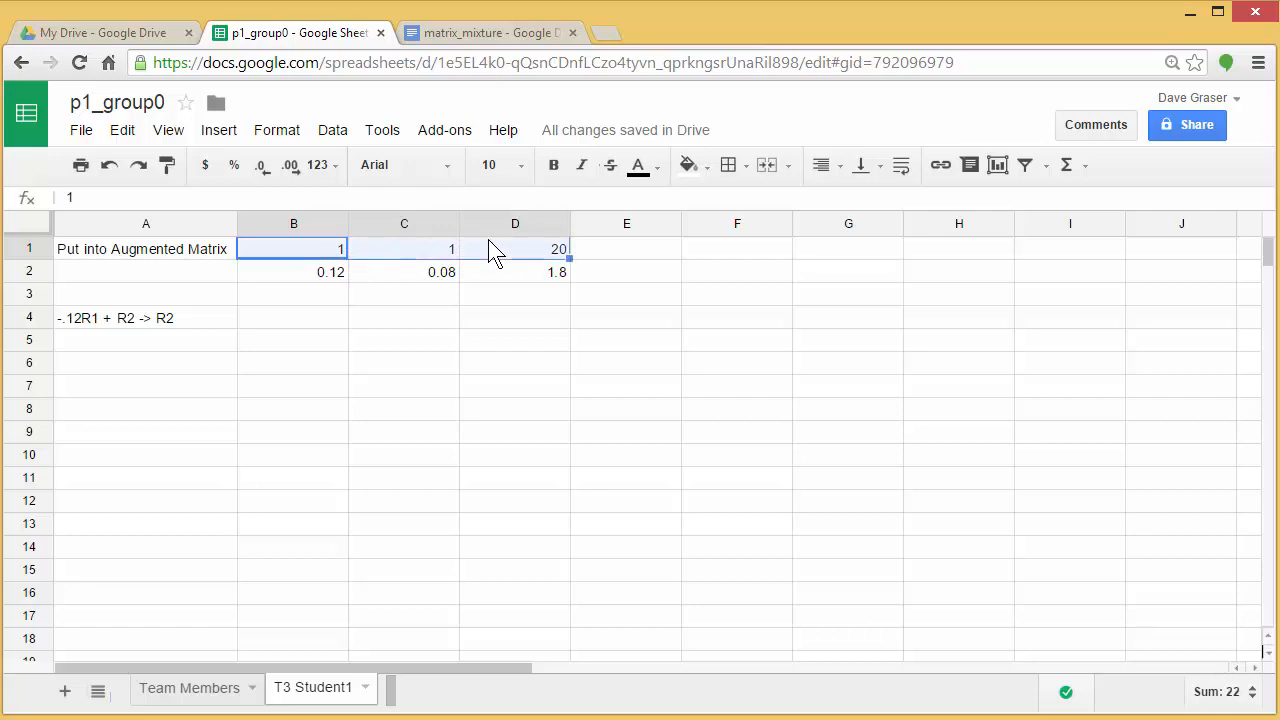
left_click(122, 130)
left_click(163, 267)
left_click_drag(275, 333, 493, 319)
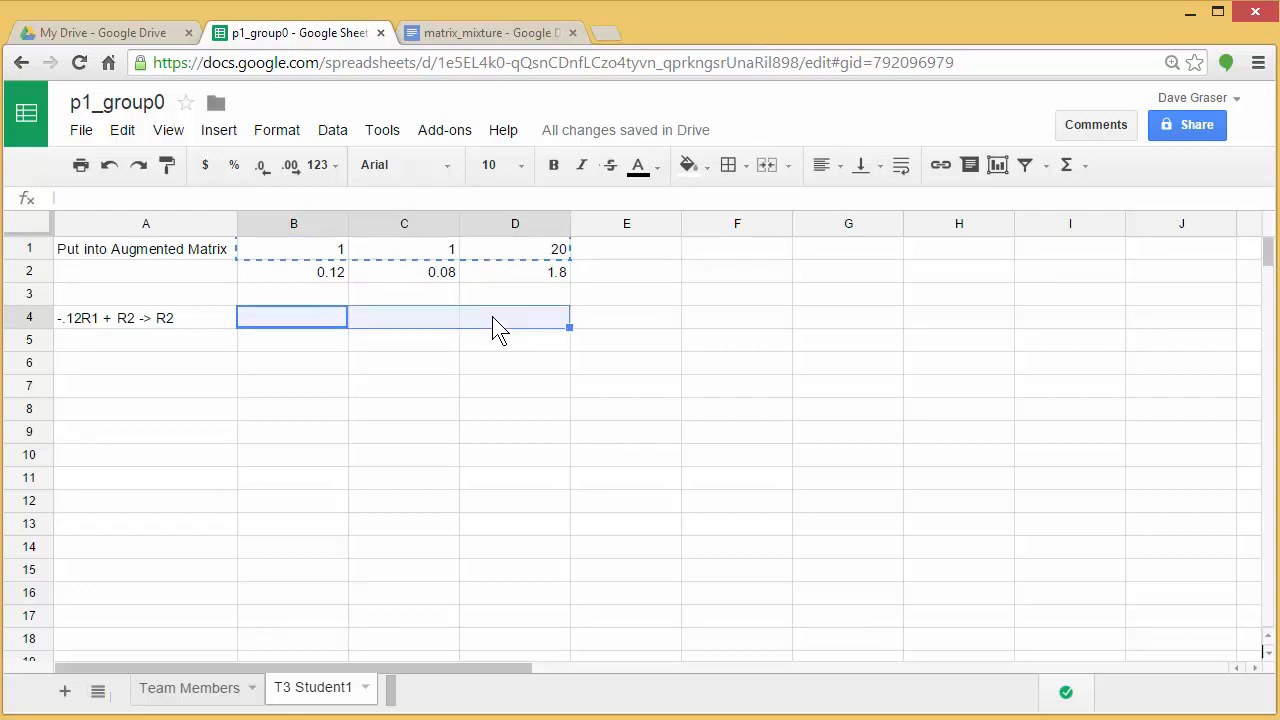
left_click(128, 131)
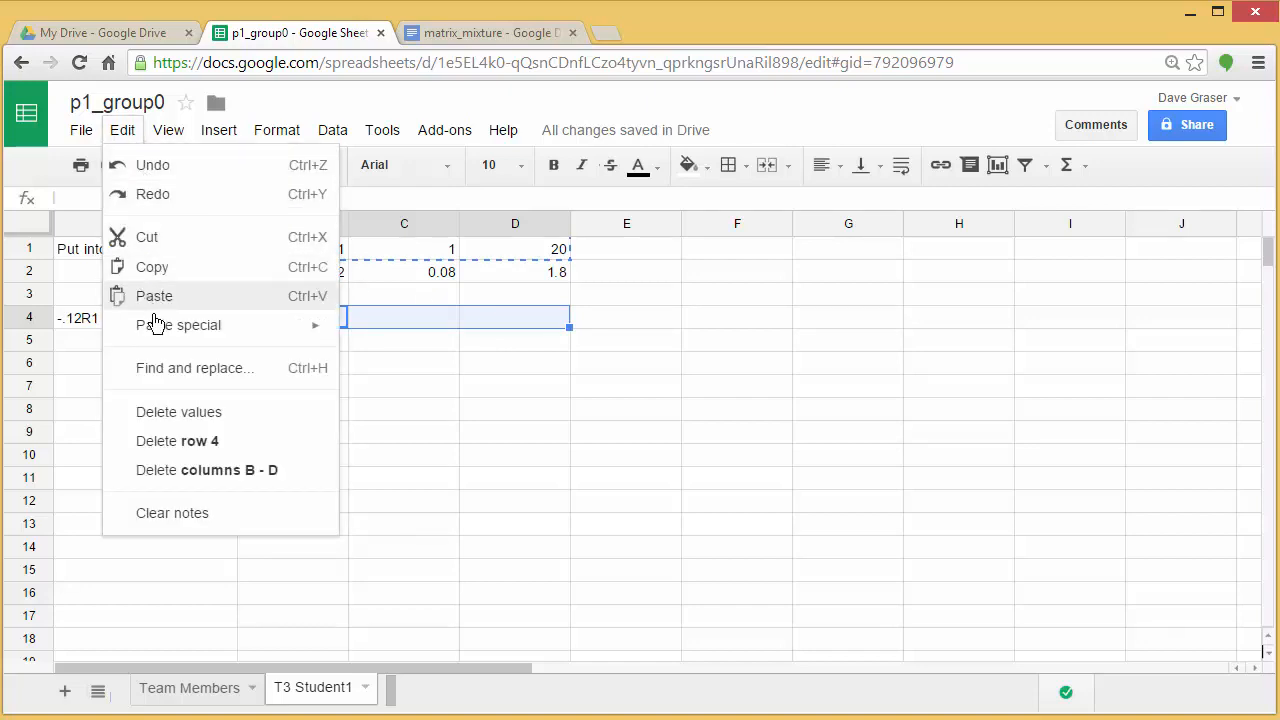
mouse_move(155, 335)
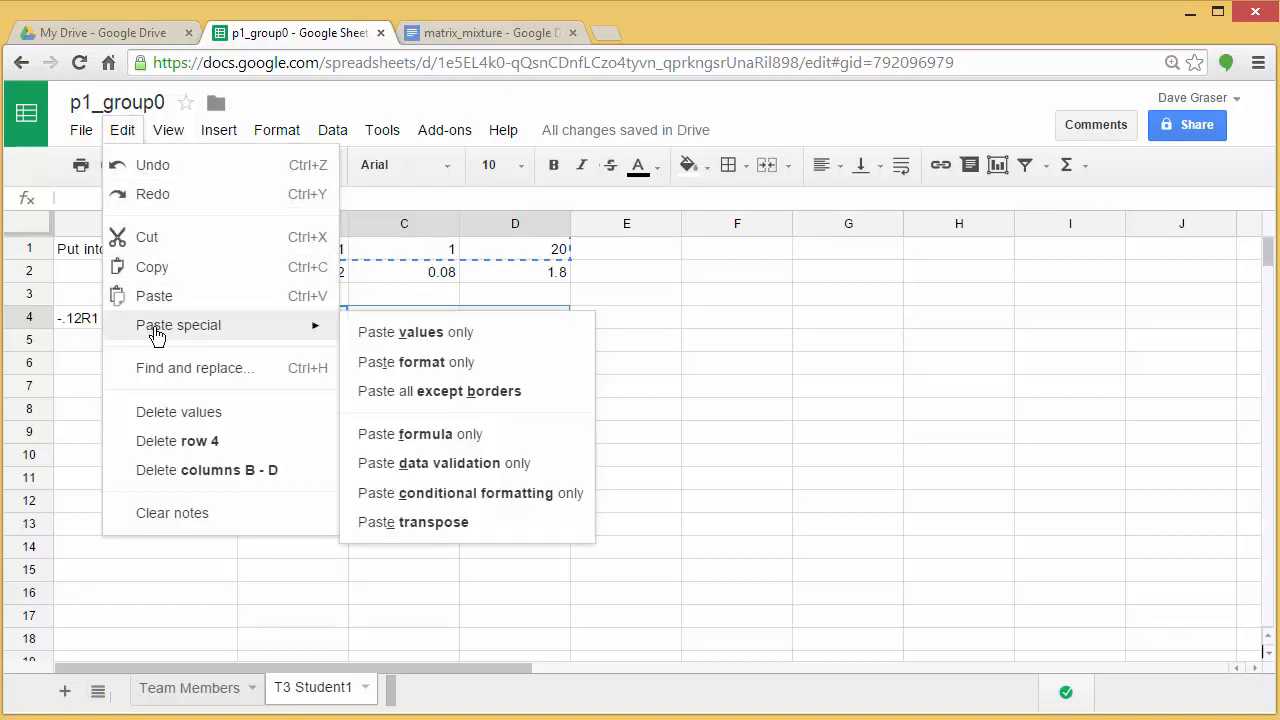
left_click(377, 333)
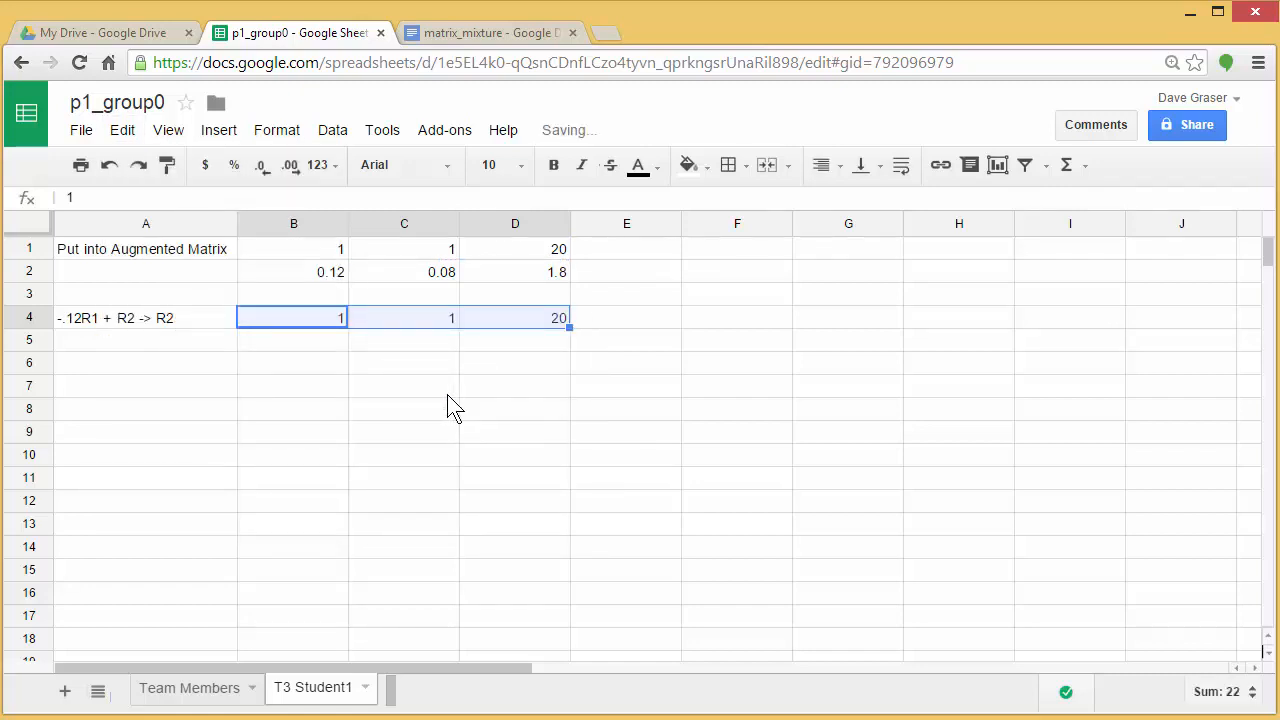
Enter the row operation formula =-.12*B1+B2 in B5.
left_click(318, 348)
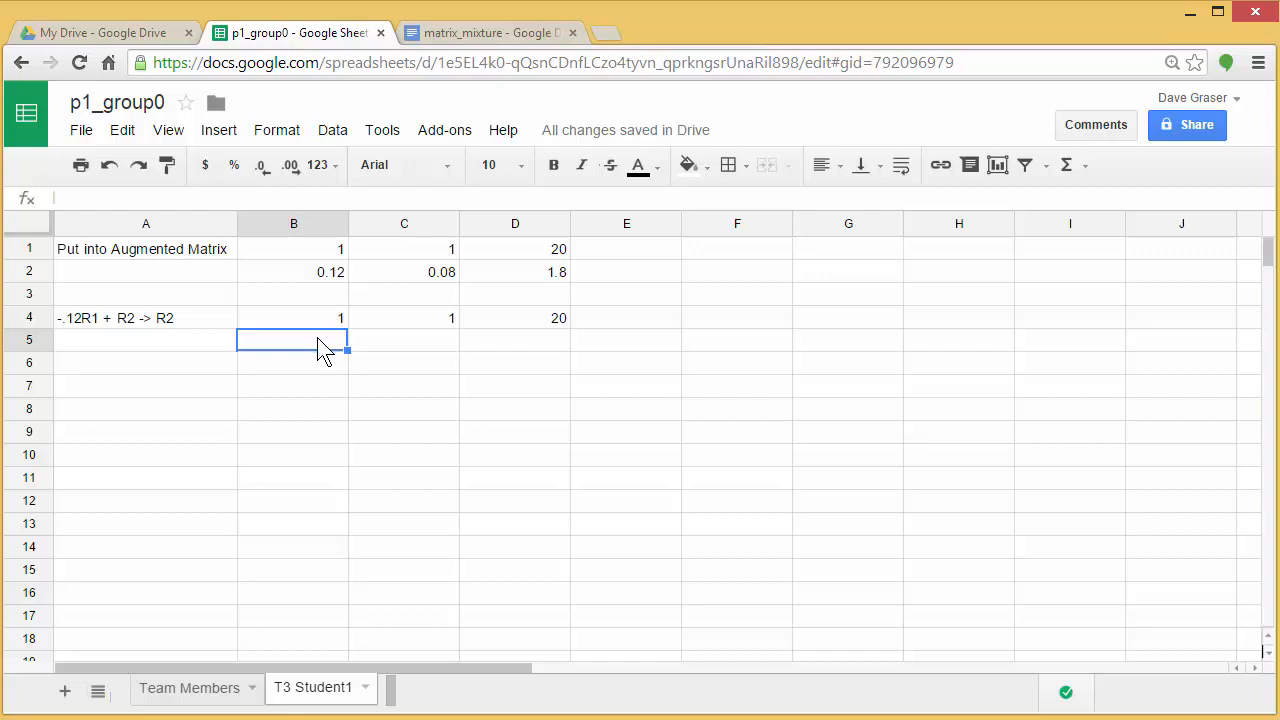
type("=")
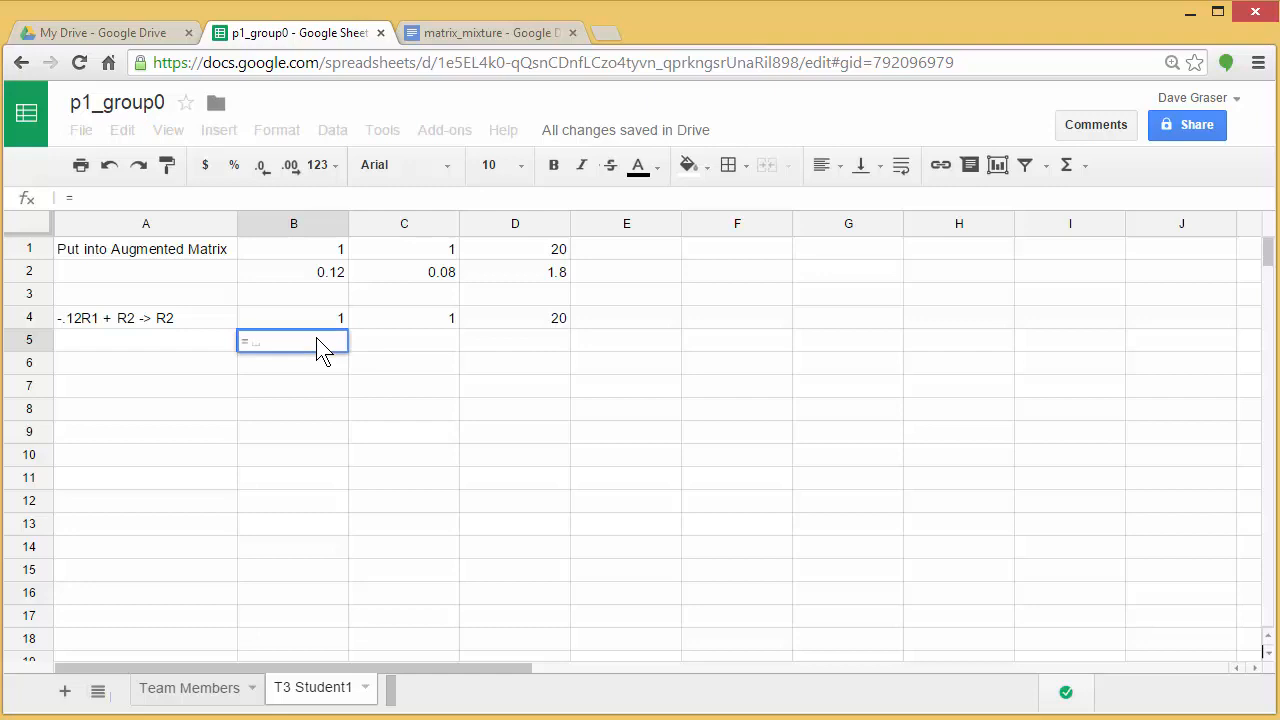
type("-.12*")
left_click(325, 258)
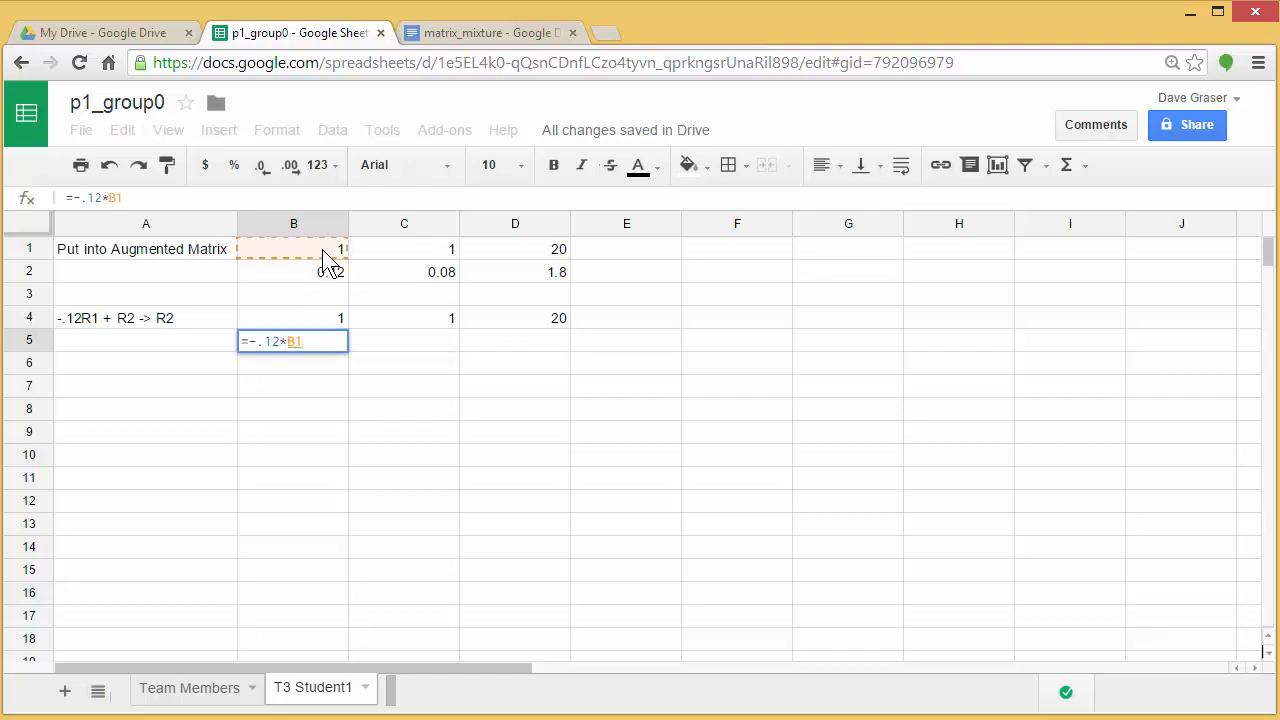
type("+")
left_click(321, 281)
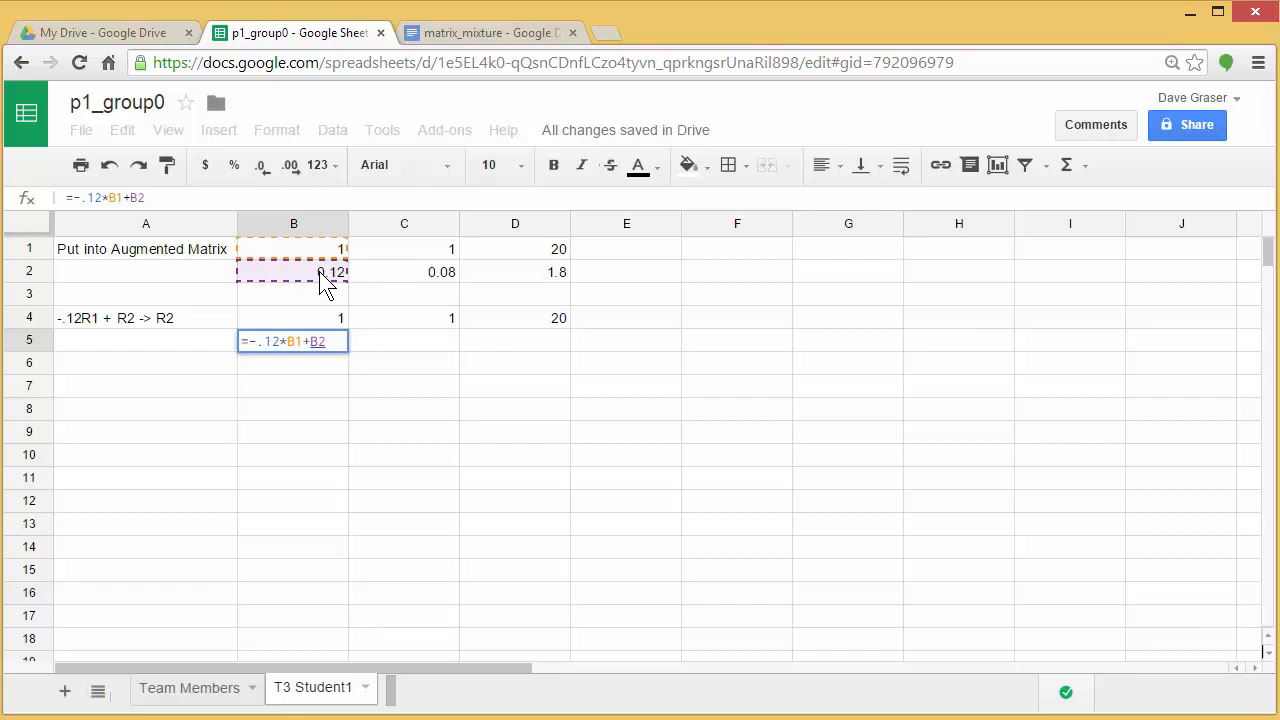
key("Return")
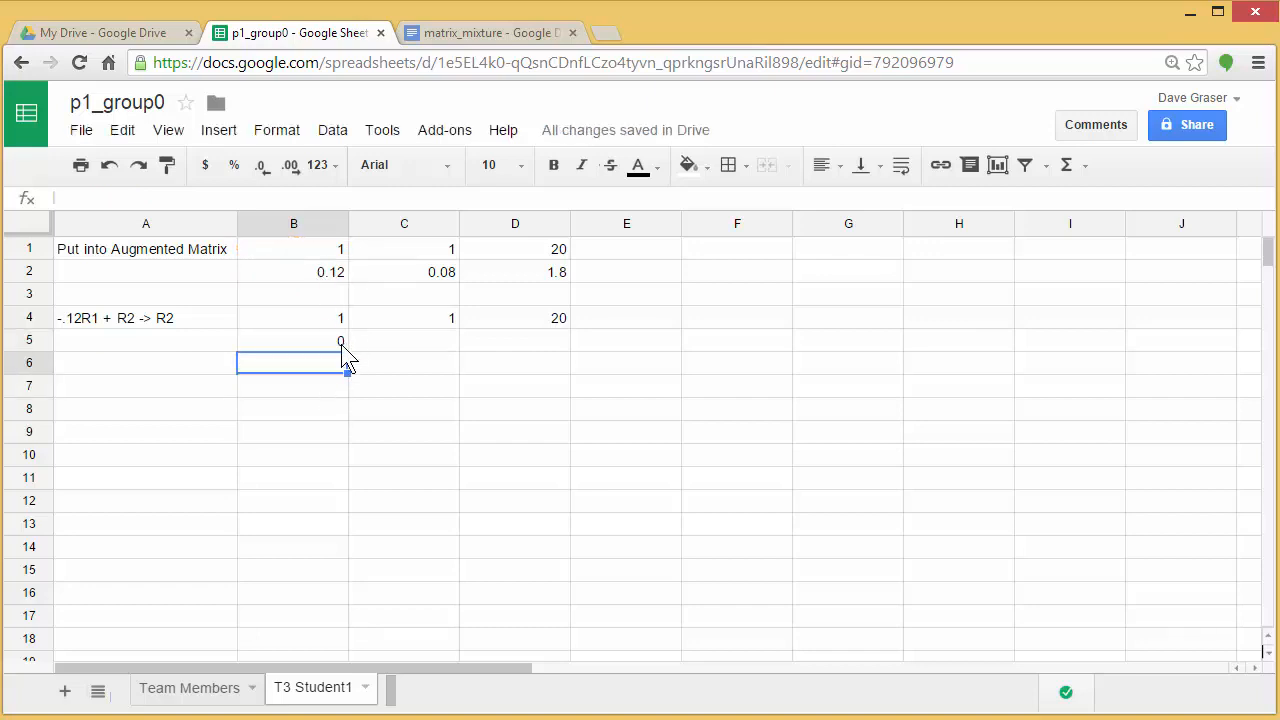
Fill the formula in B5 across to D5 and check the copied formulas in C5 and D5.
left_click(339, 340)
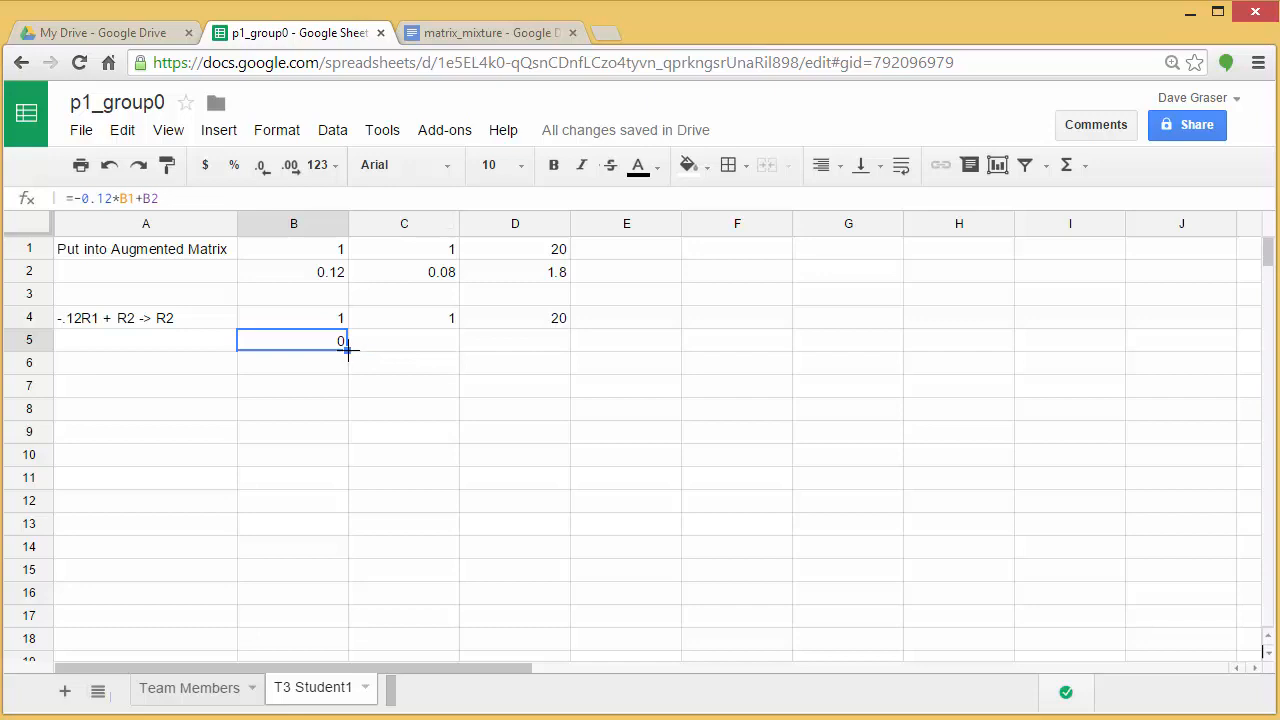
left_click_drag(347, 349, 489, 349)
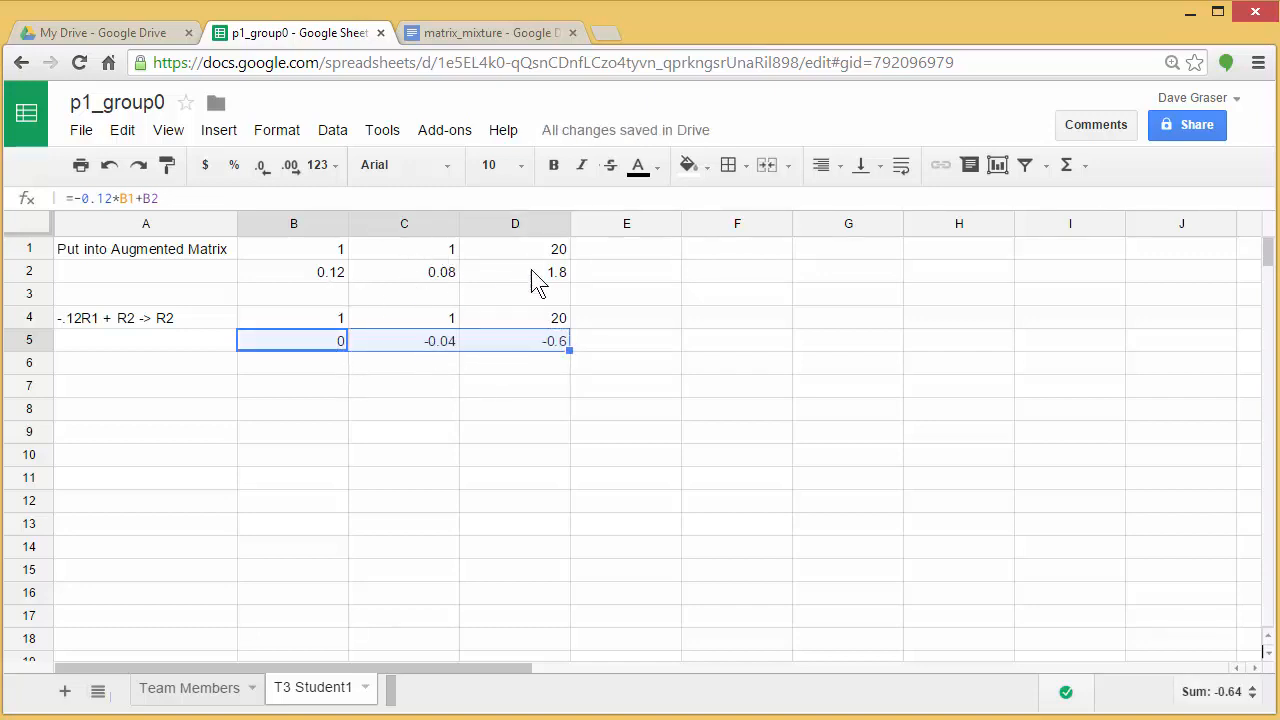
left_click(418, 350)
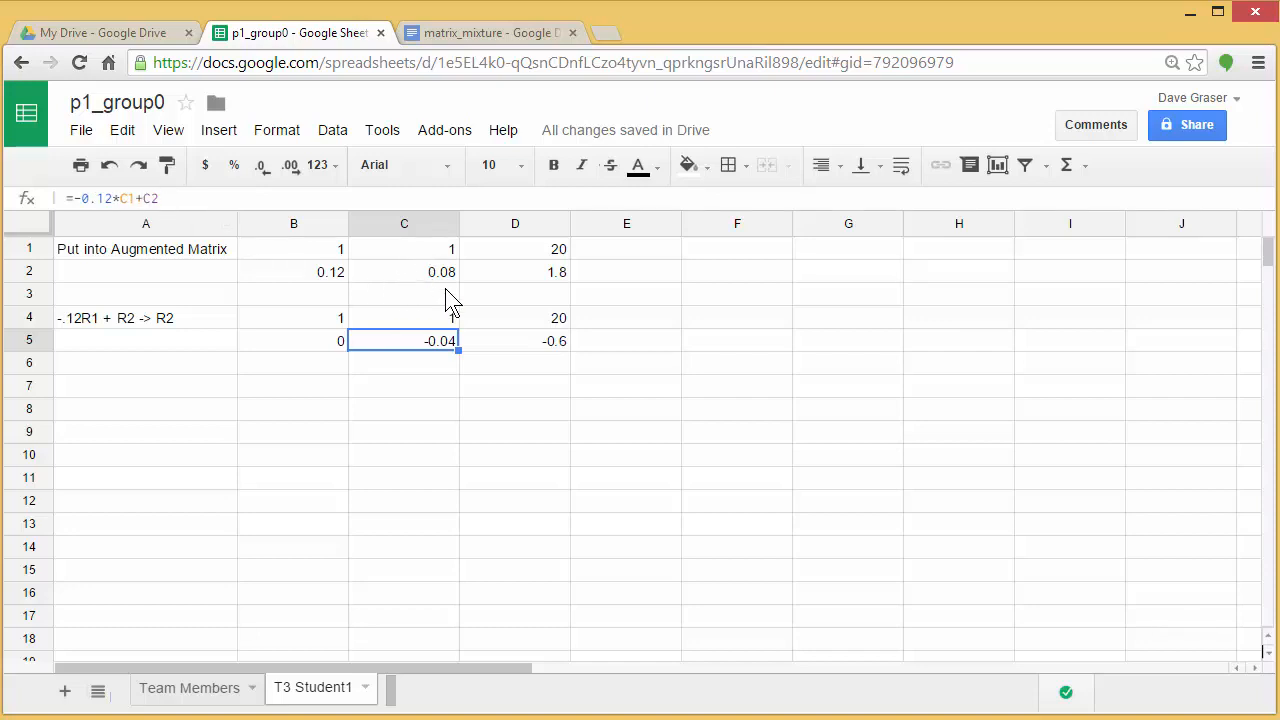
left_click(541, 346)
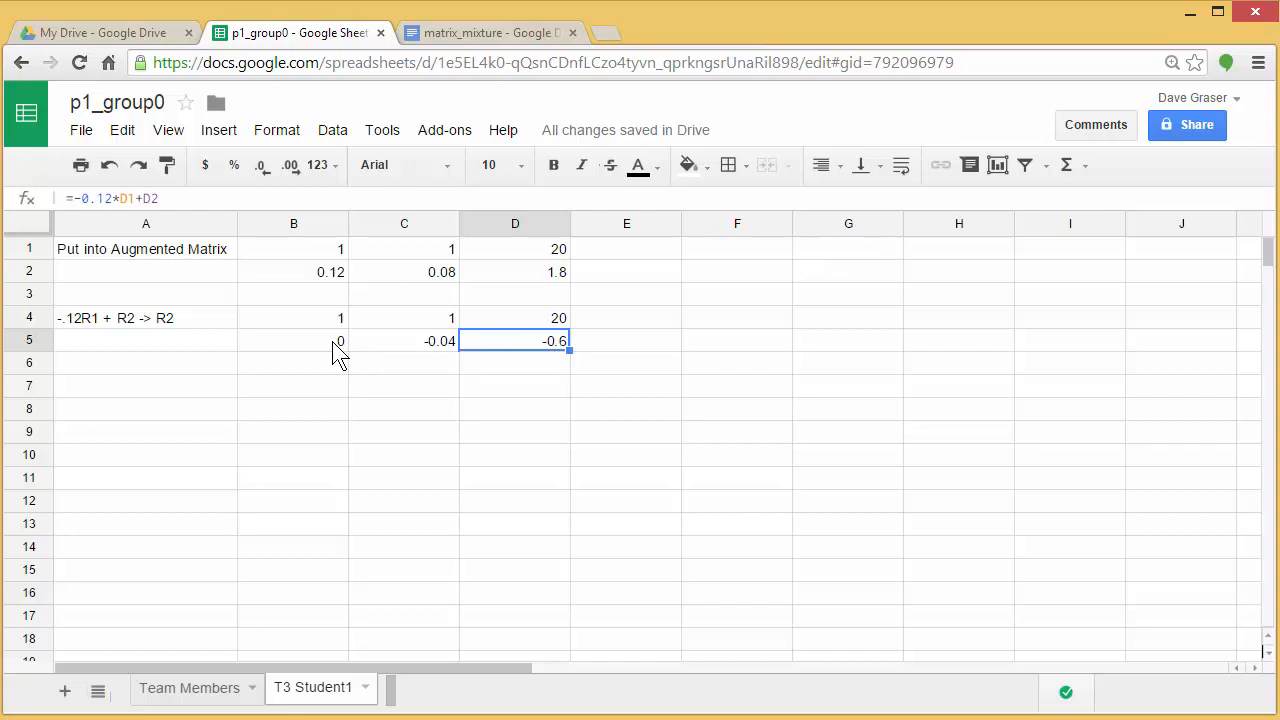
Label the second row operation in A7 as "1/-.04R2 -> R2".
left_click(106, 390)
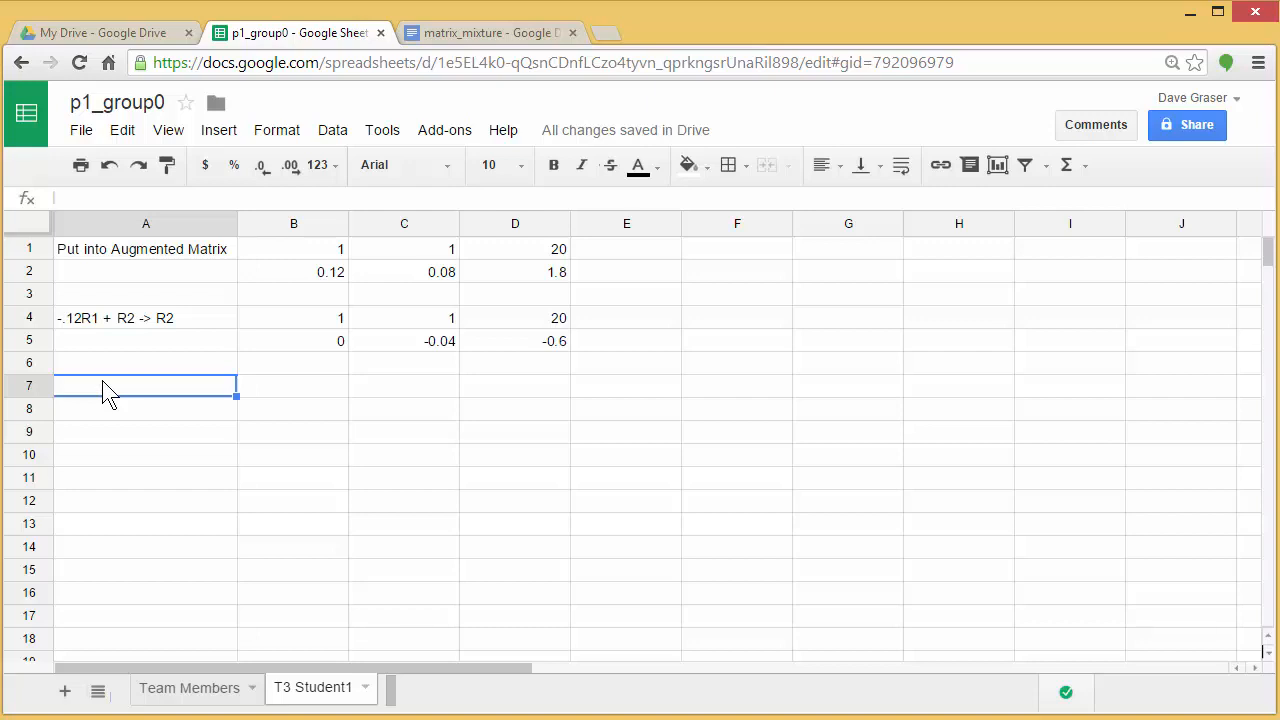
type("1/-.04")
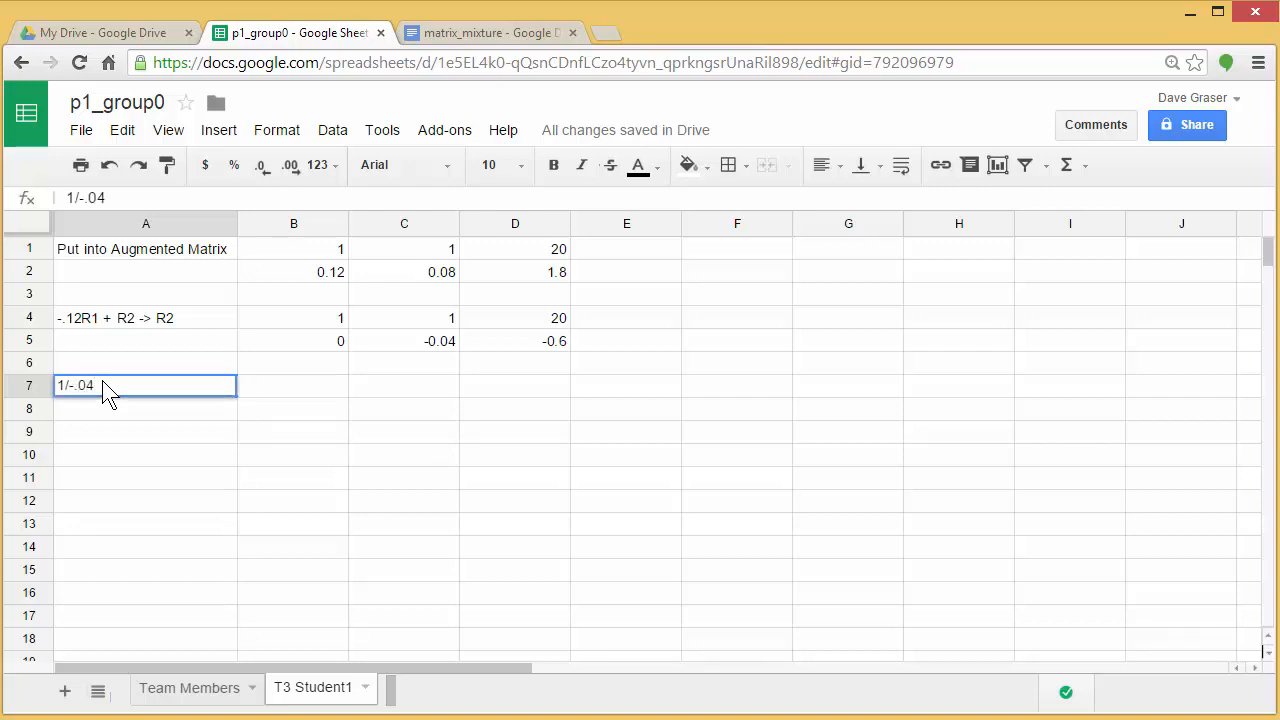
type("R2")
type("-> R2")
Copy the matrix row B4:D4 and paste only its values into B7:D7.
left_click(308, 325)
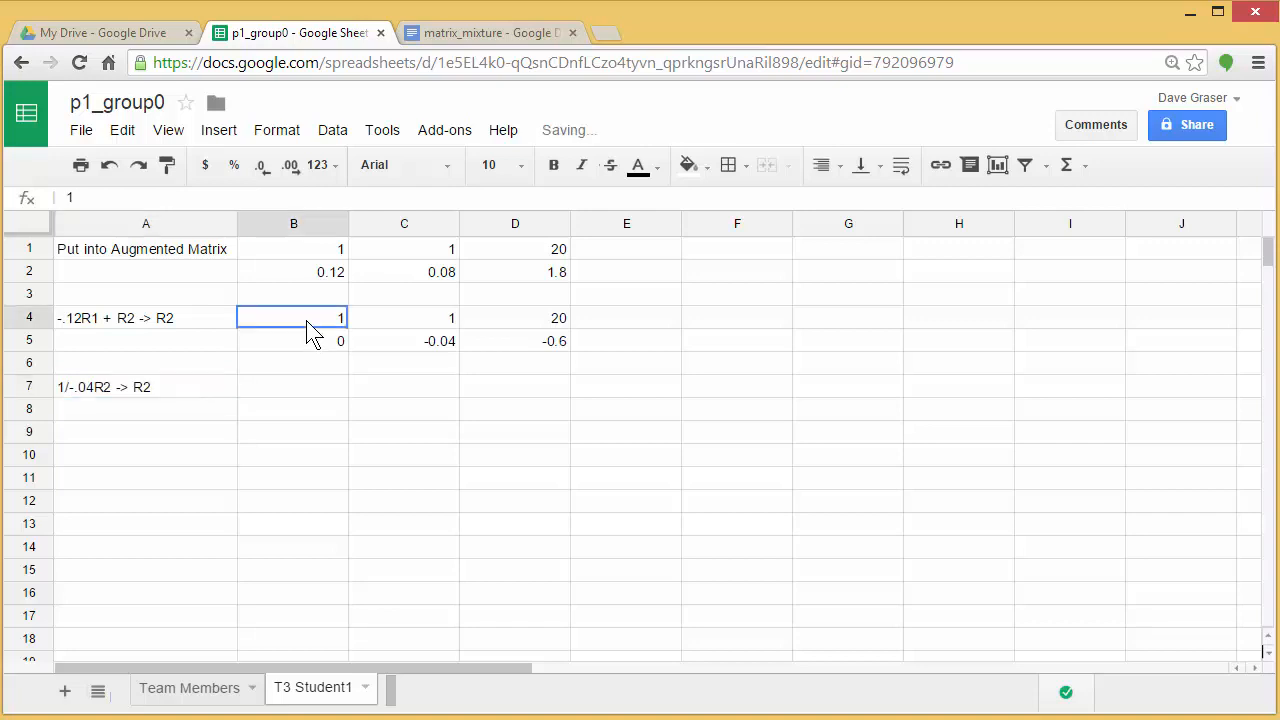
left_click_drag(330, 320, 496, 319)
left_click(122, 130)
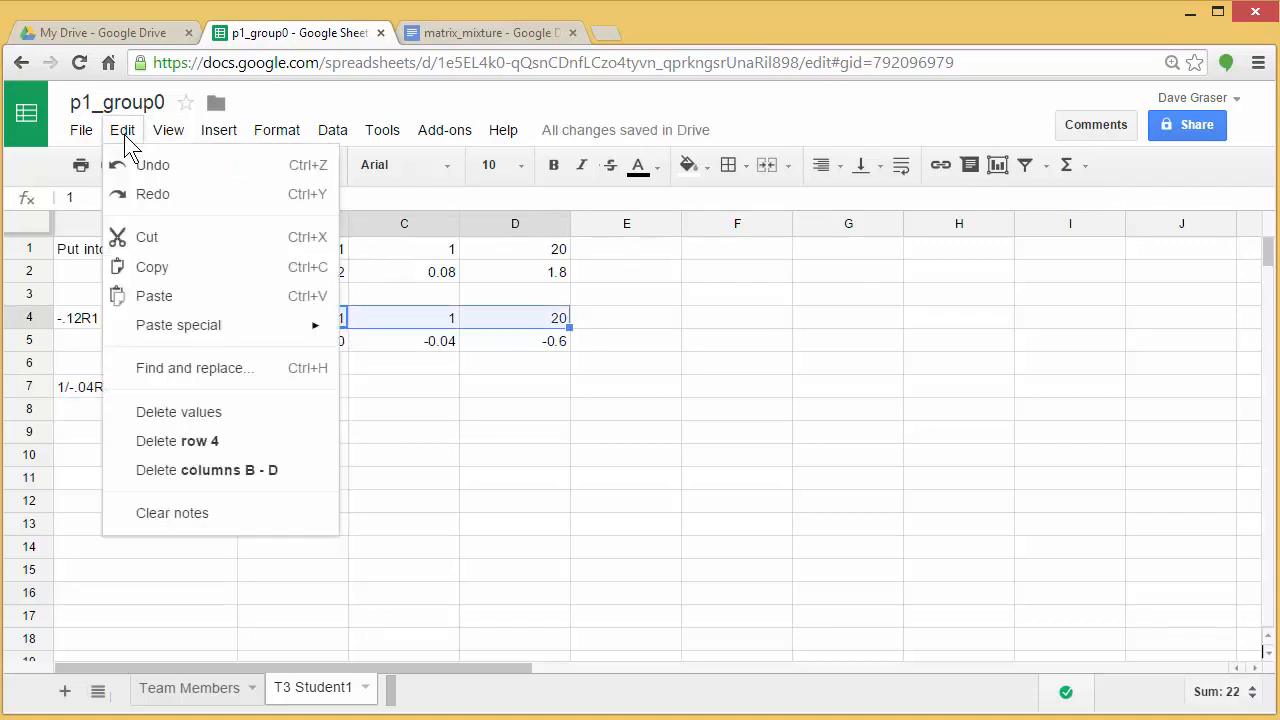
left_click(154, 274)
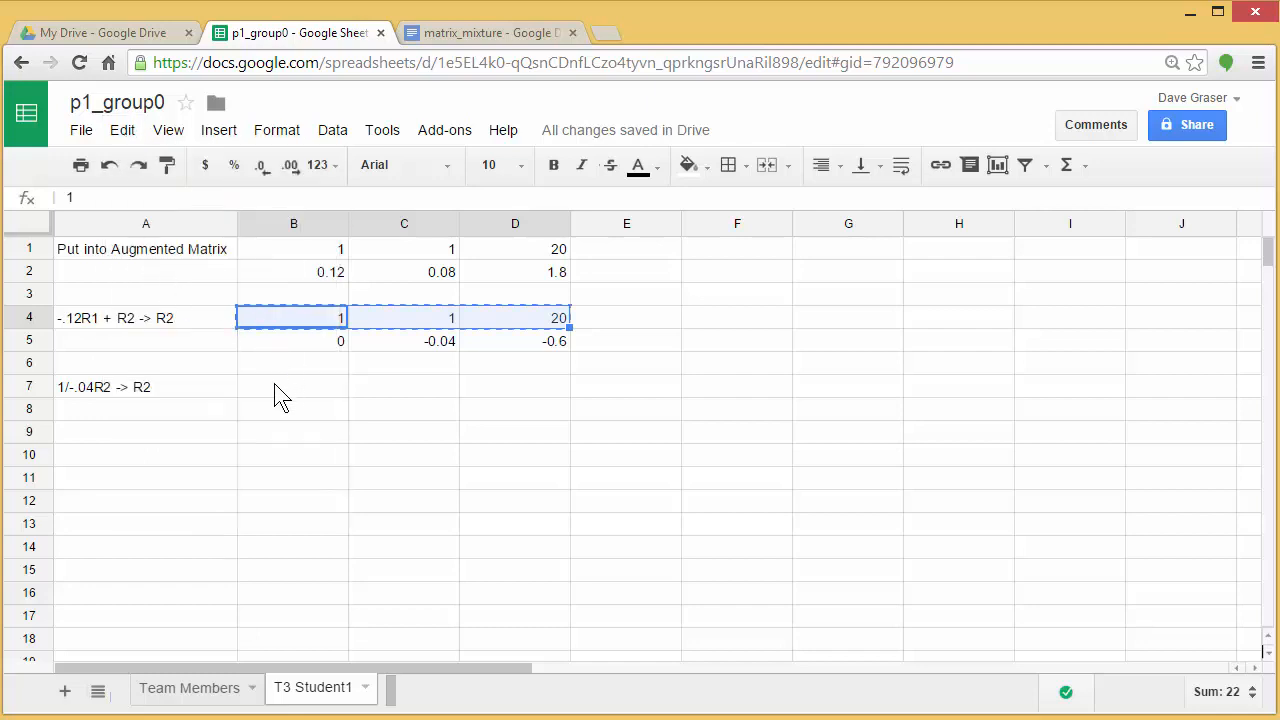
left_click_drag(280, 395, 498, 398)
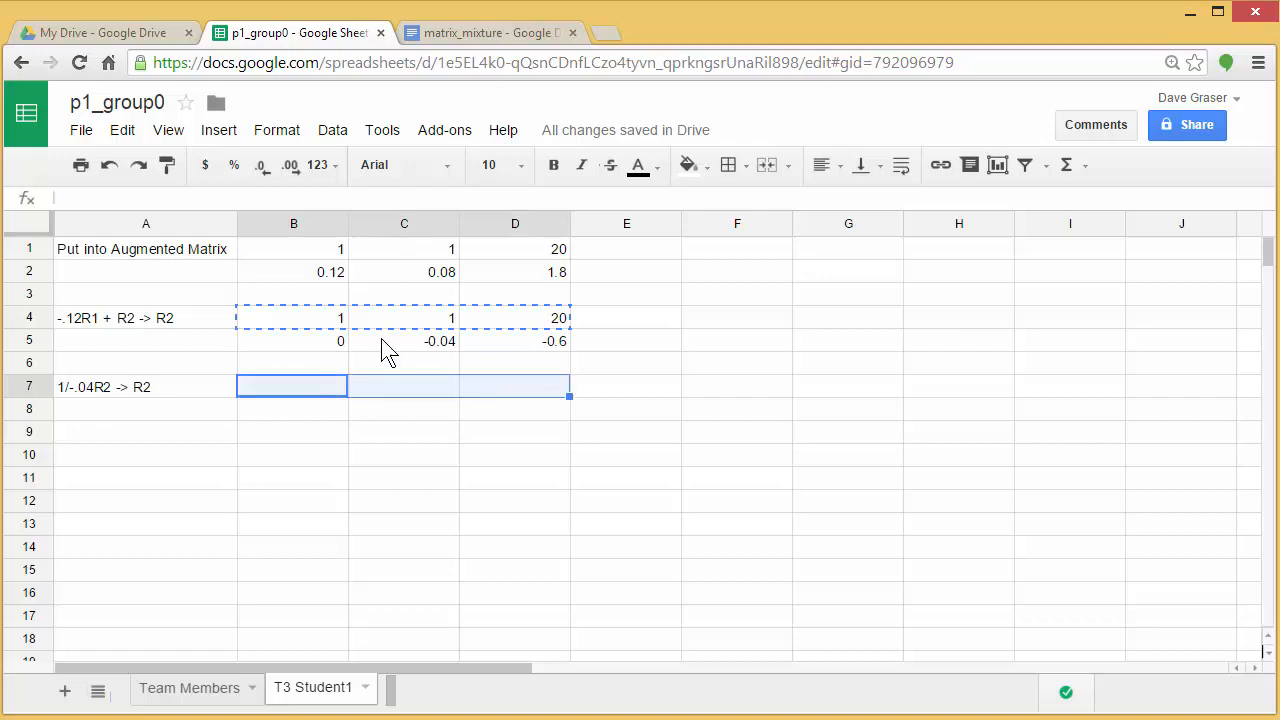
left_click(122, 130)
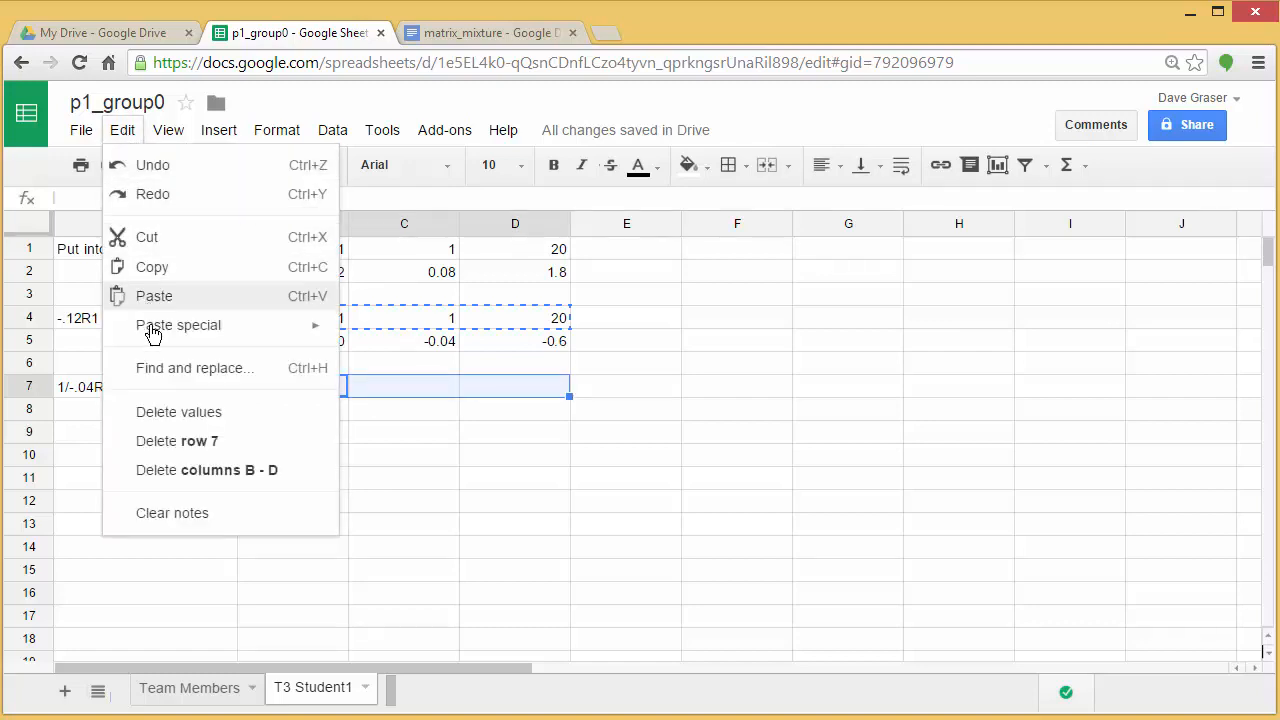
mouse_move(150, 331)
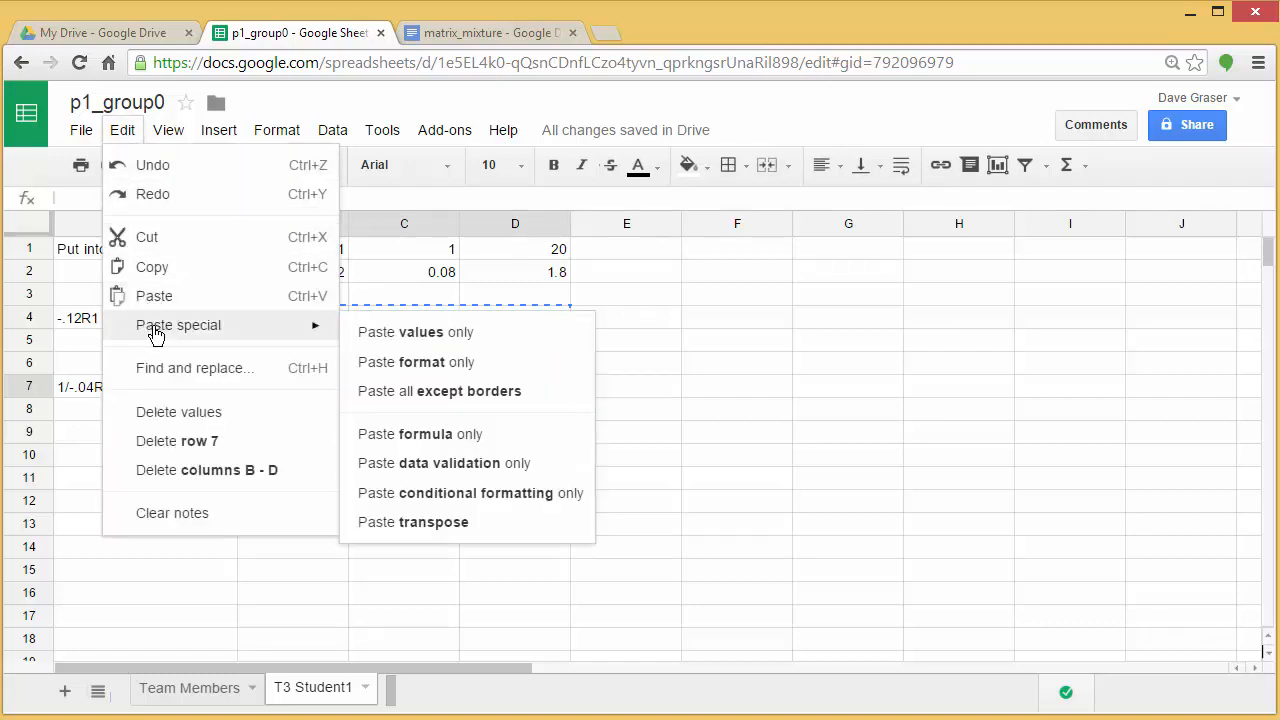
left_click(389, 336)
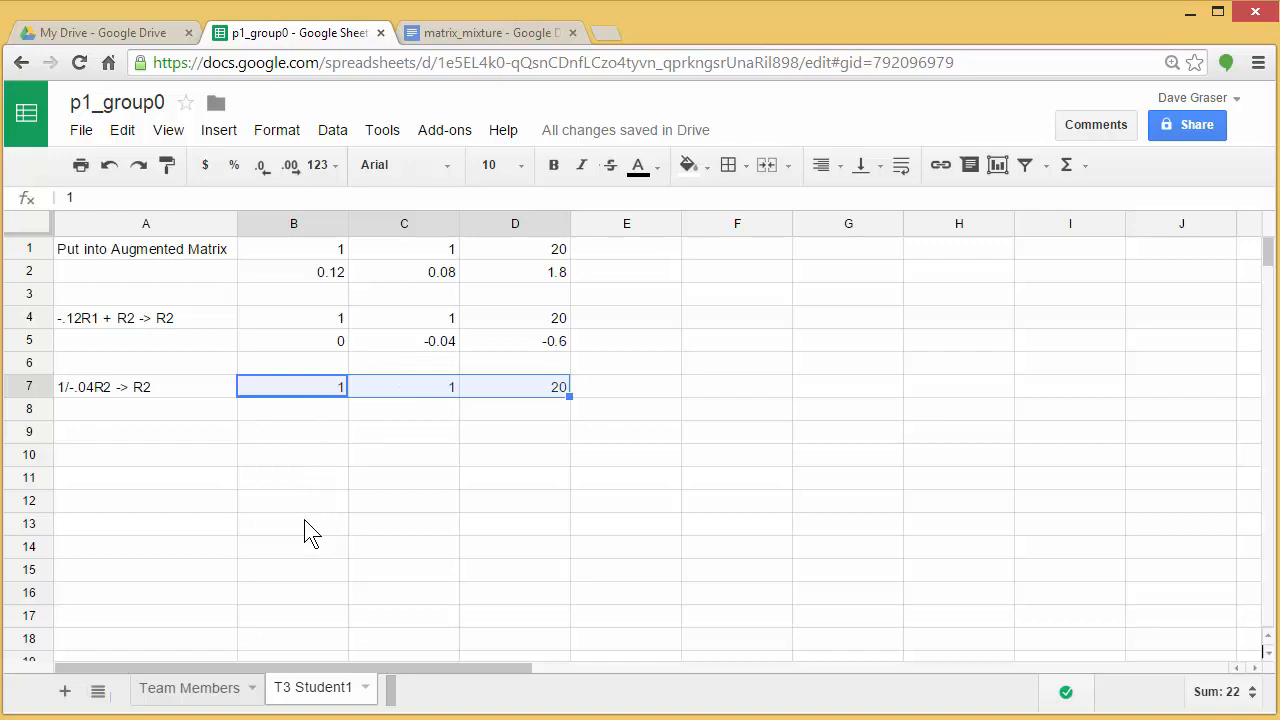
Enter the row operation formula =1/-.04*B5 in B8 and fill it across to D8.
left_click(311, 408)
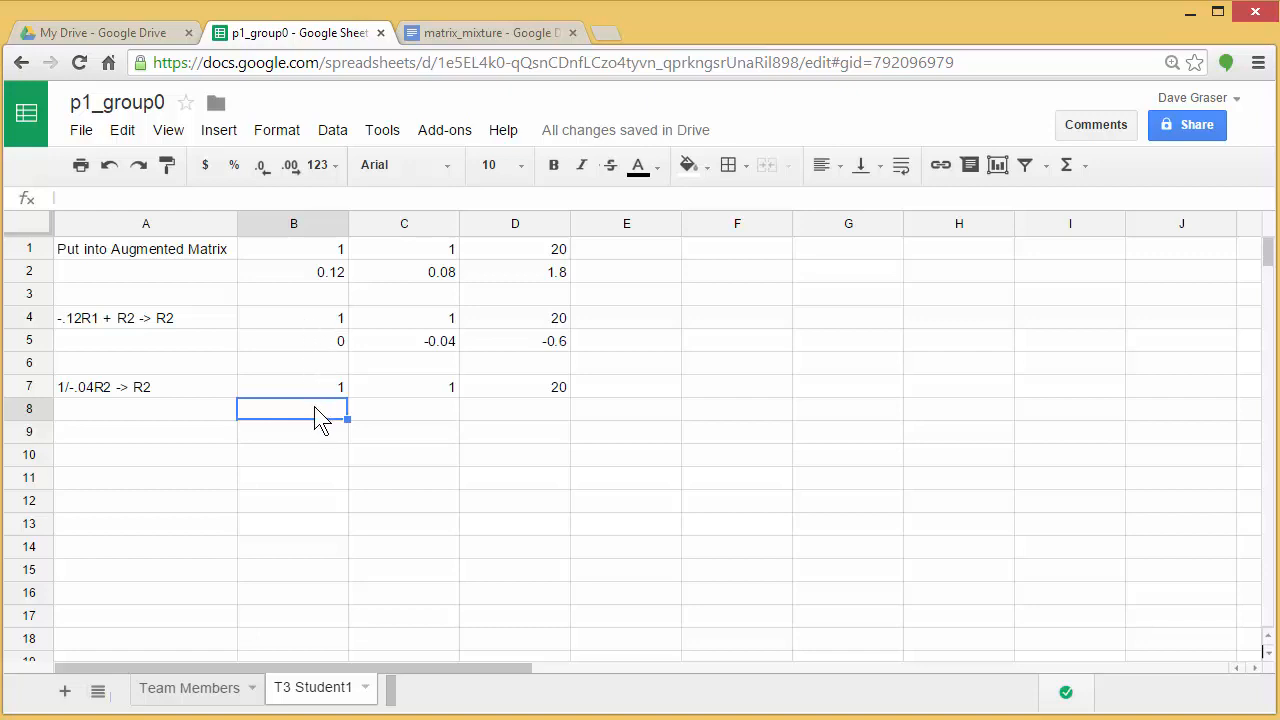
type("=")
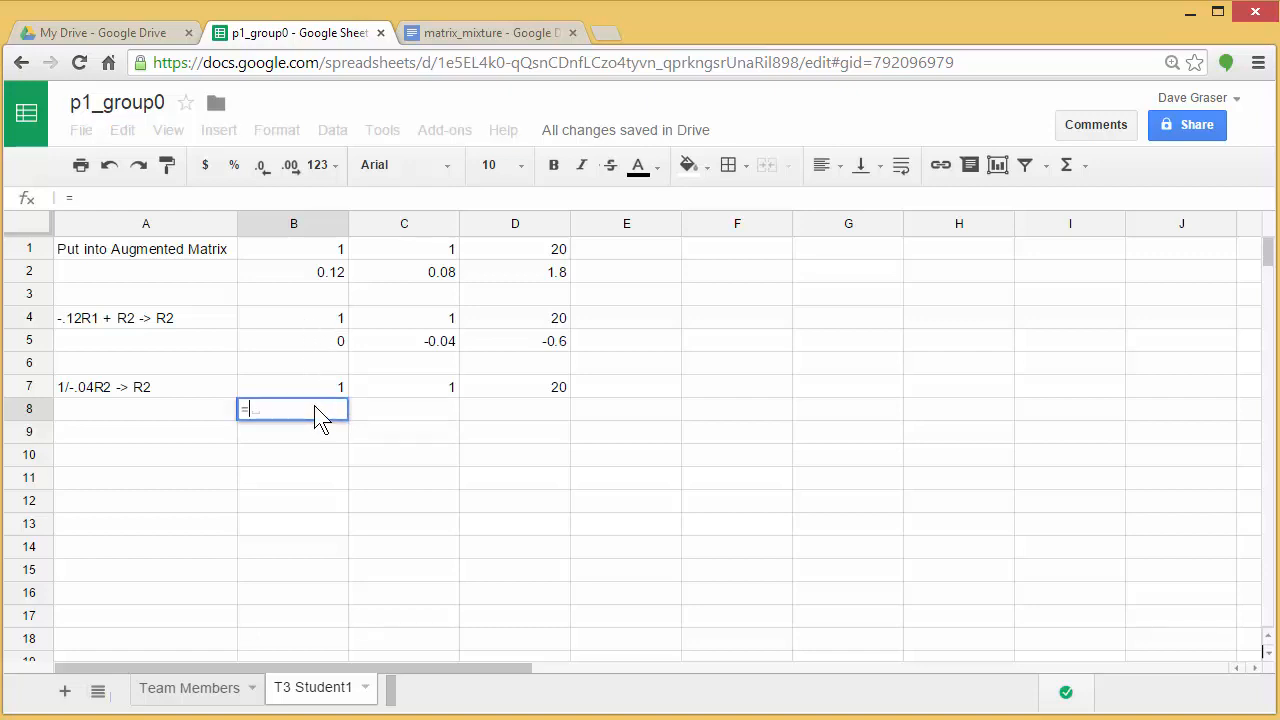
type("1/-.04")
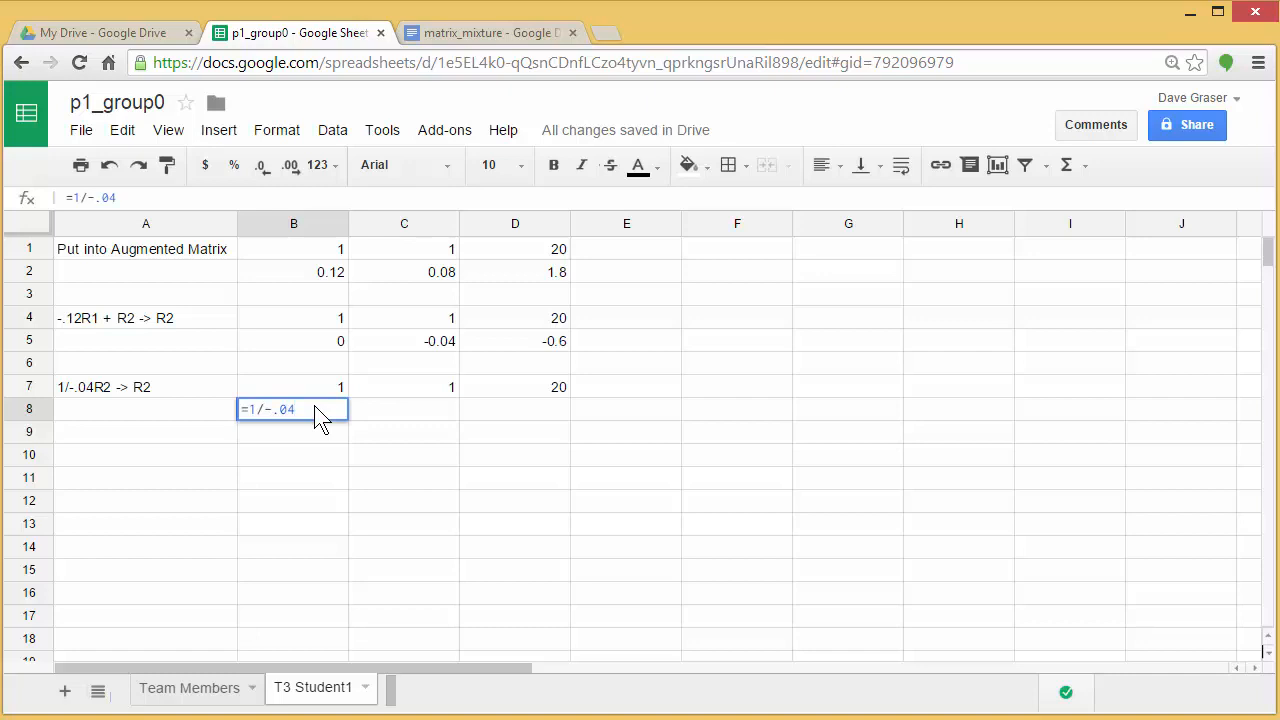
type("*")
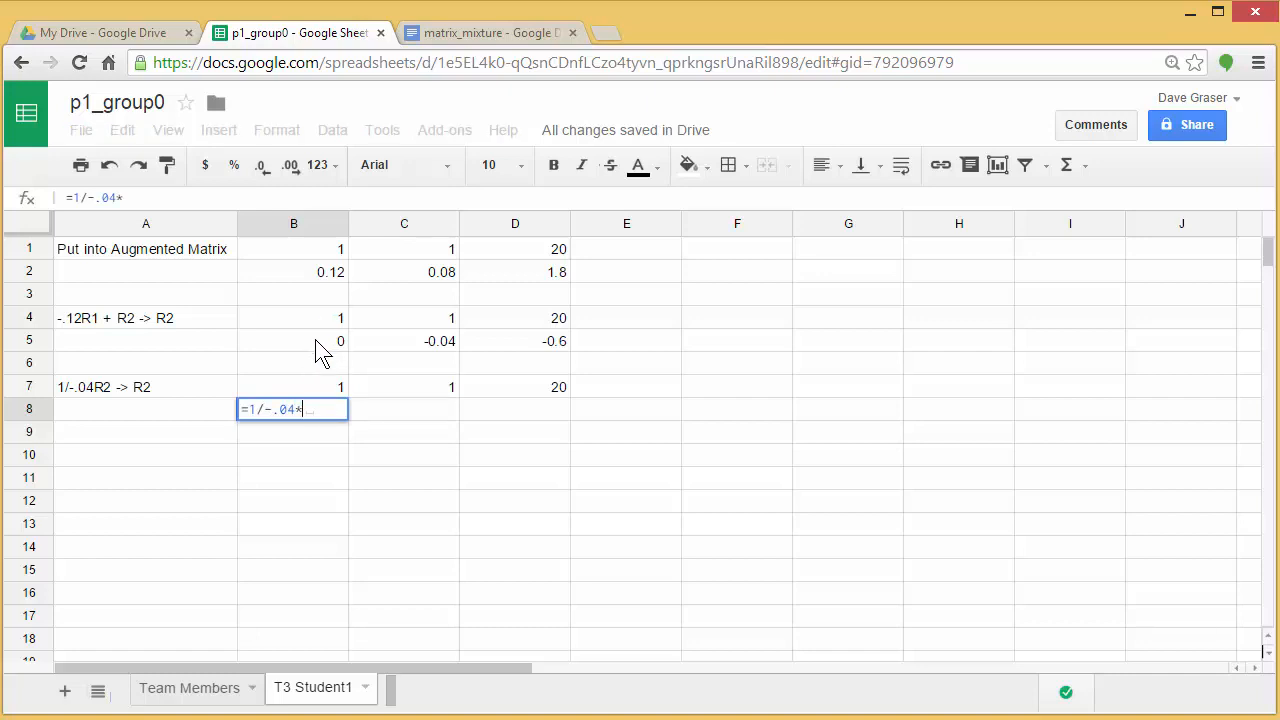
left_click(322, 352)
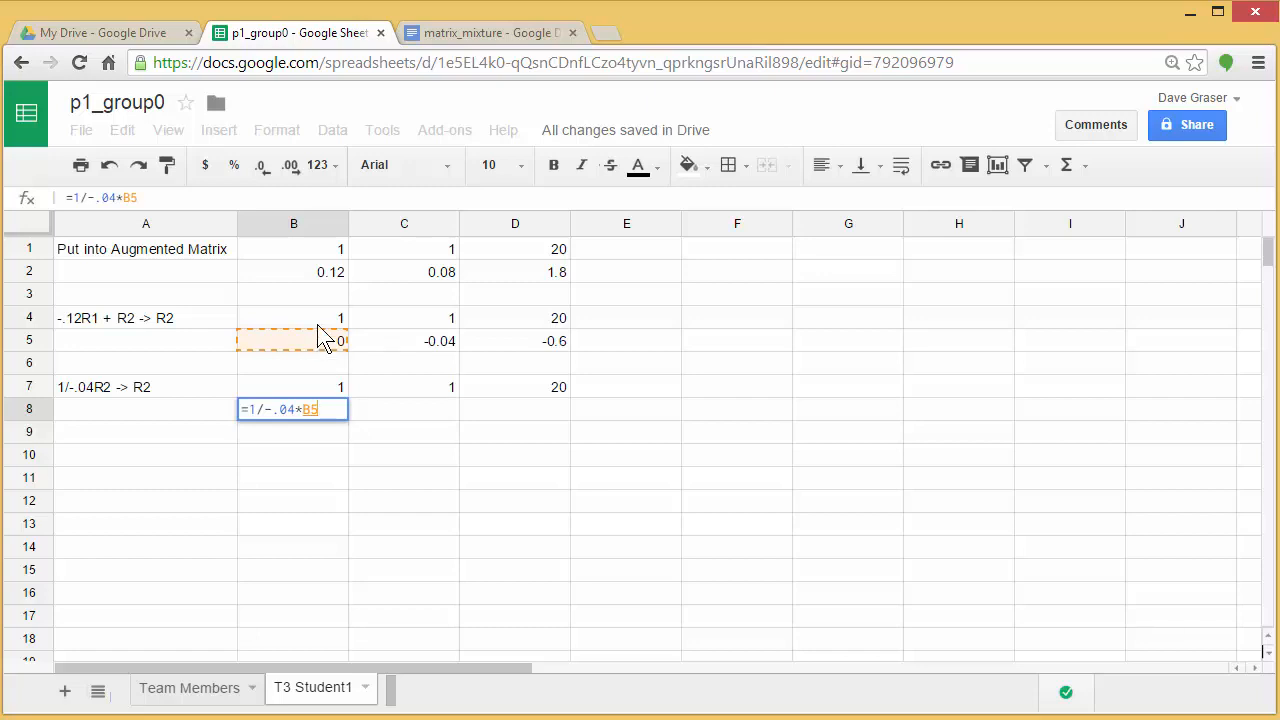
key("Return")
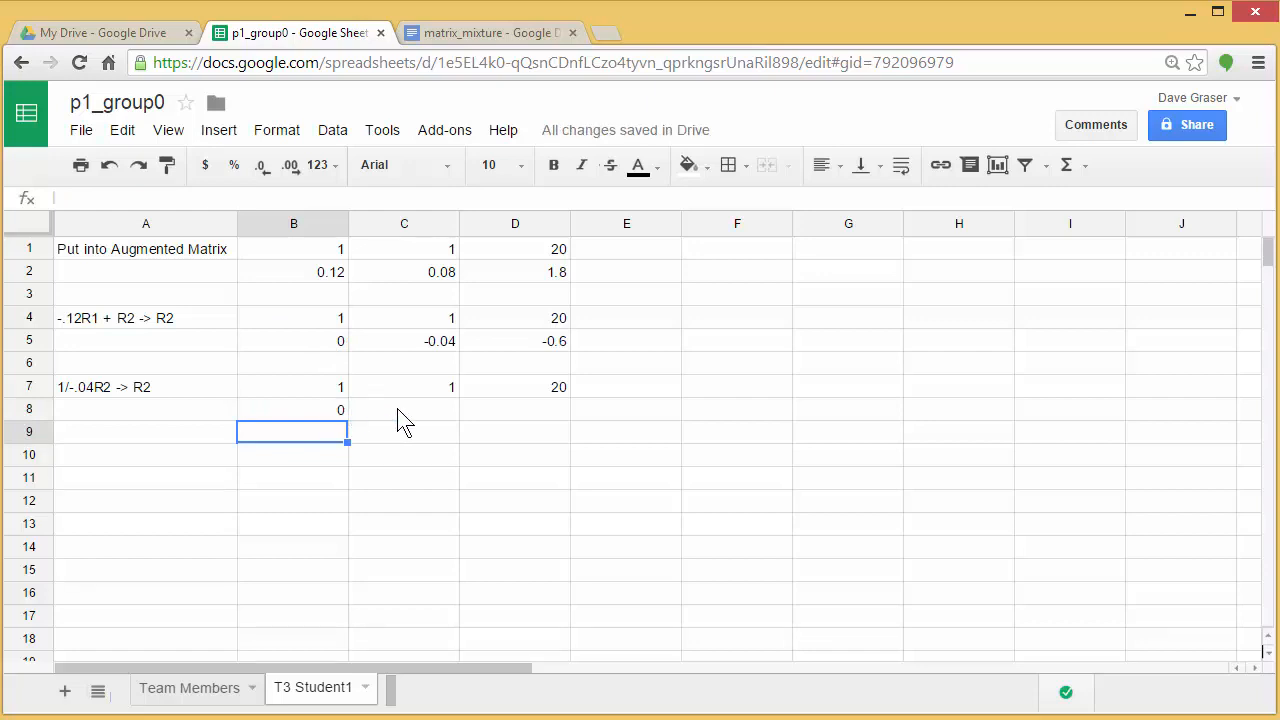
left_click(330, 412)
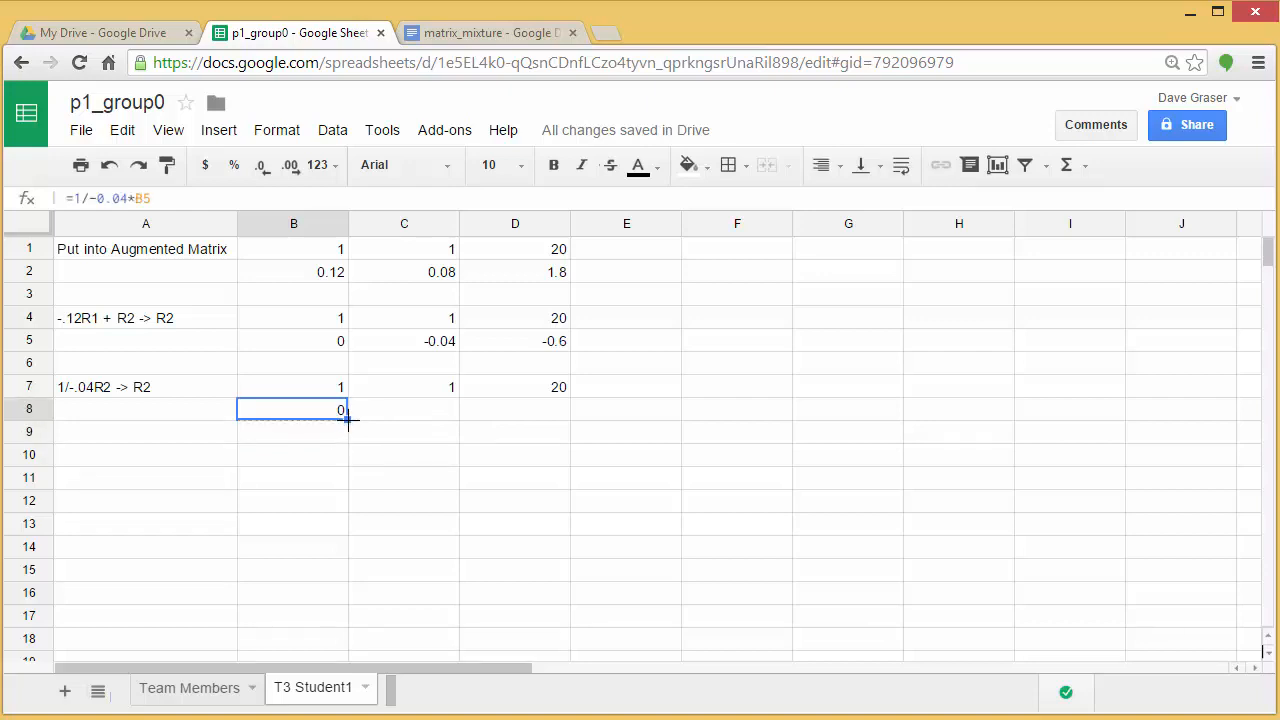
left_click_drag(348, 420, 491, 420)
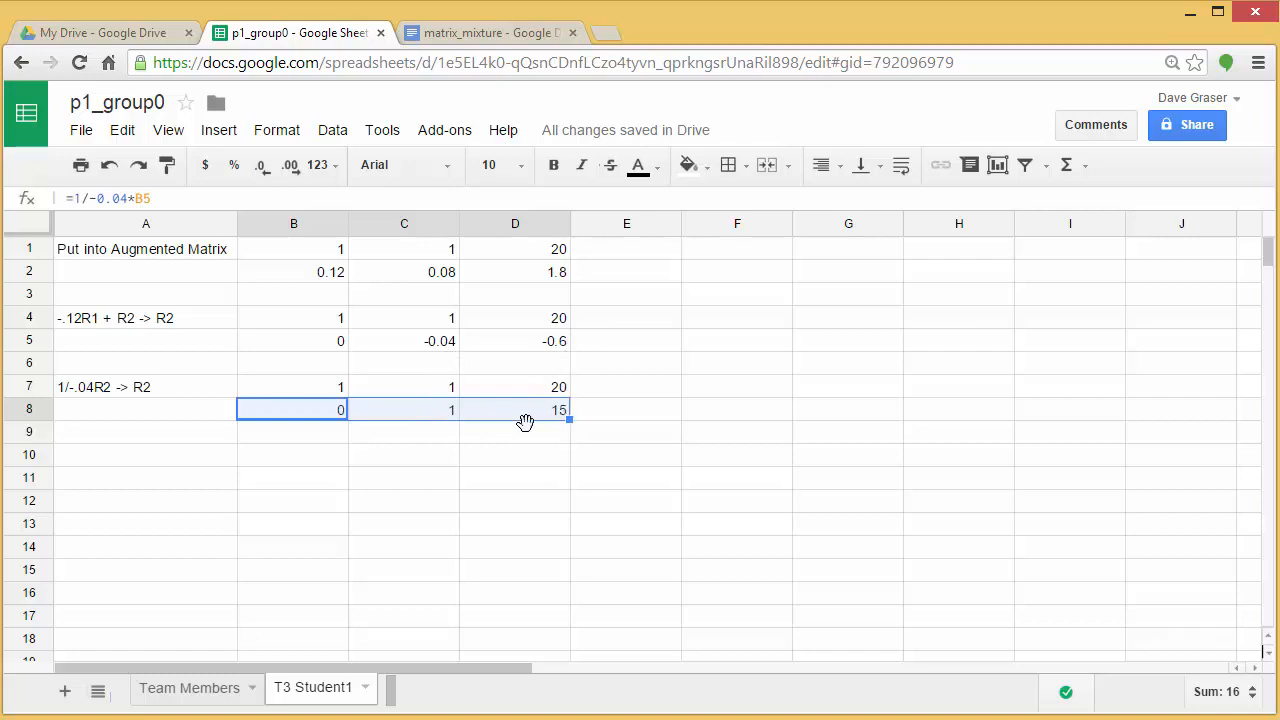
Label the third row operation in A10 as "-1R2 + R1 -> R1".
left_click(91, 454)
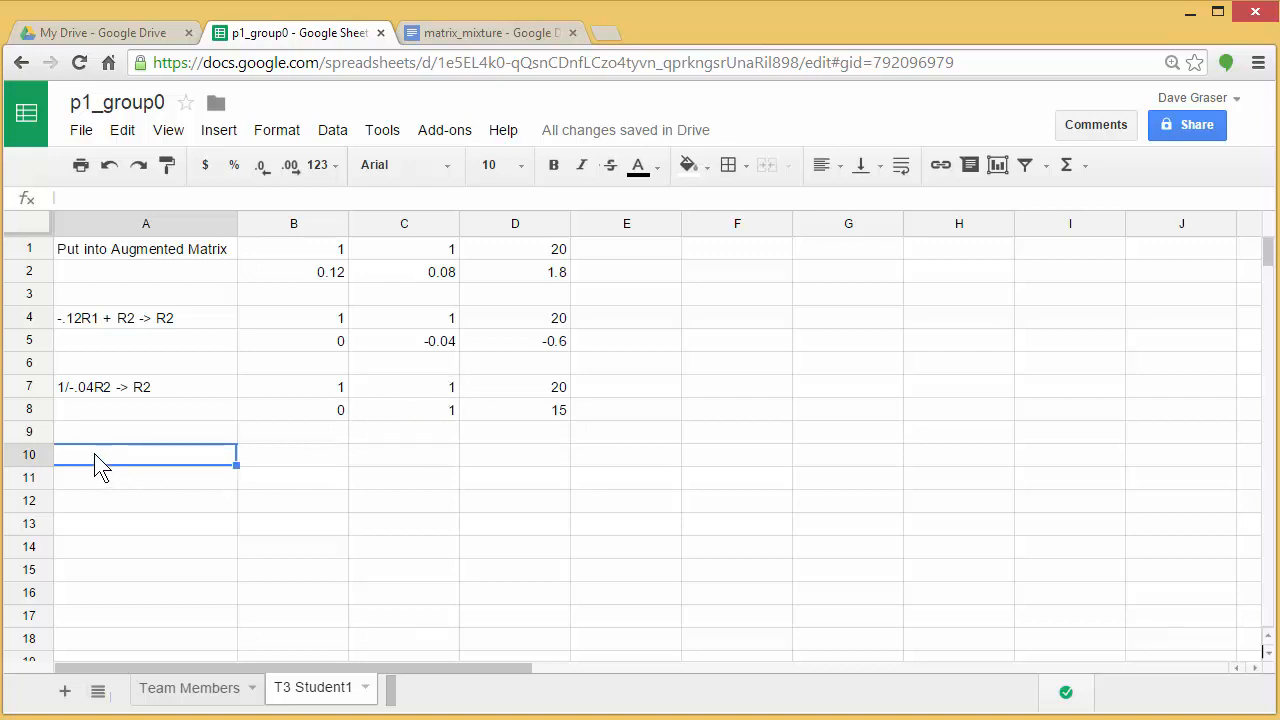
type("-1")
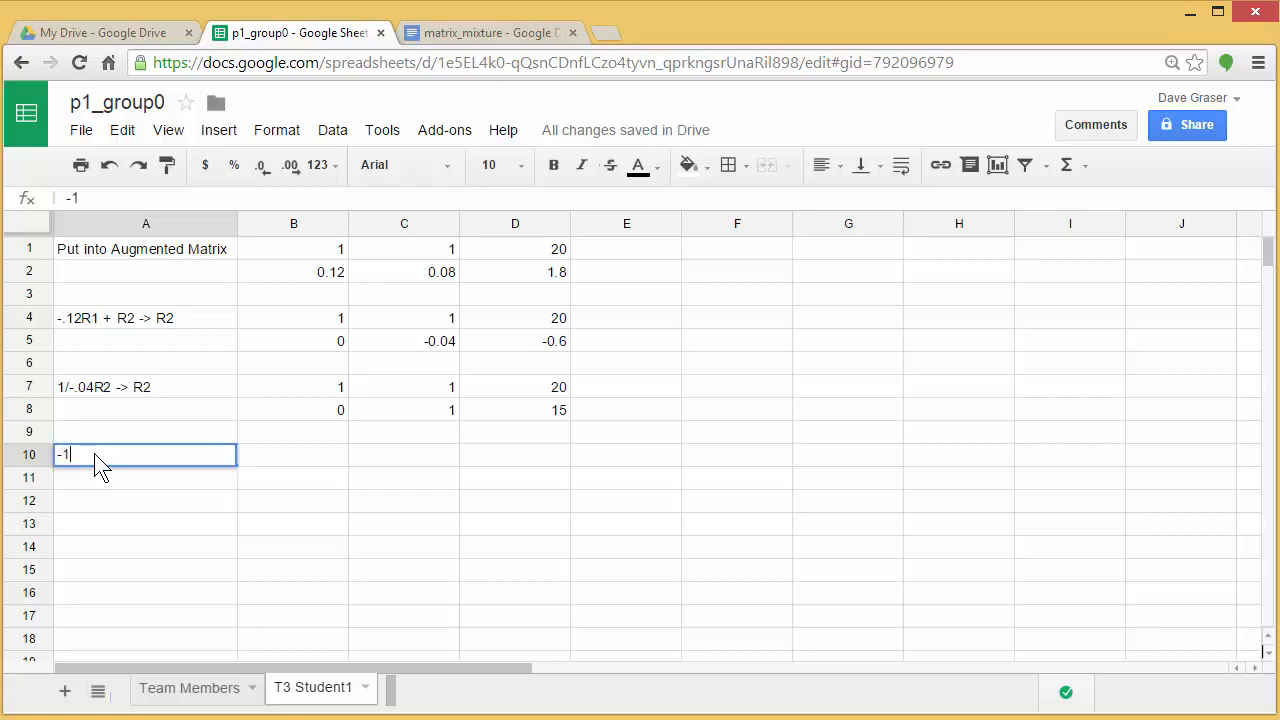
type("R2 + R1 -> r1")
key("BackSpace")
key("BackSpace")
type("R1")
Copy the matrix row B8:D8 and paste only its values into B11:D11.
left_click(333, 410)
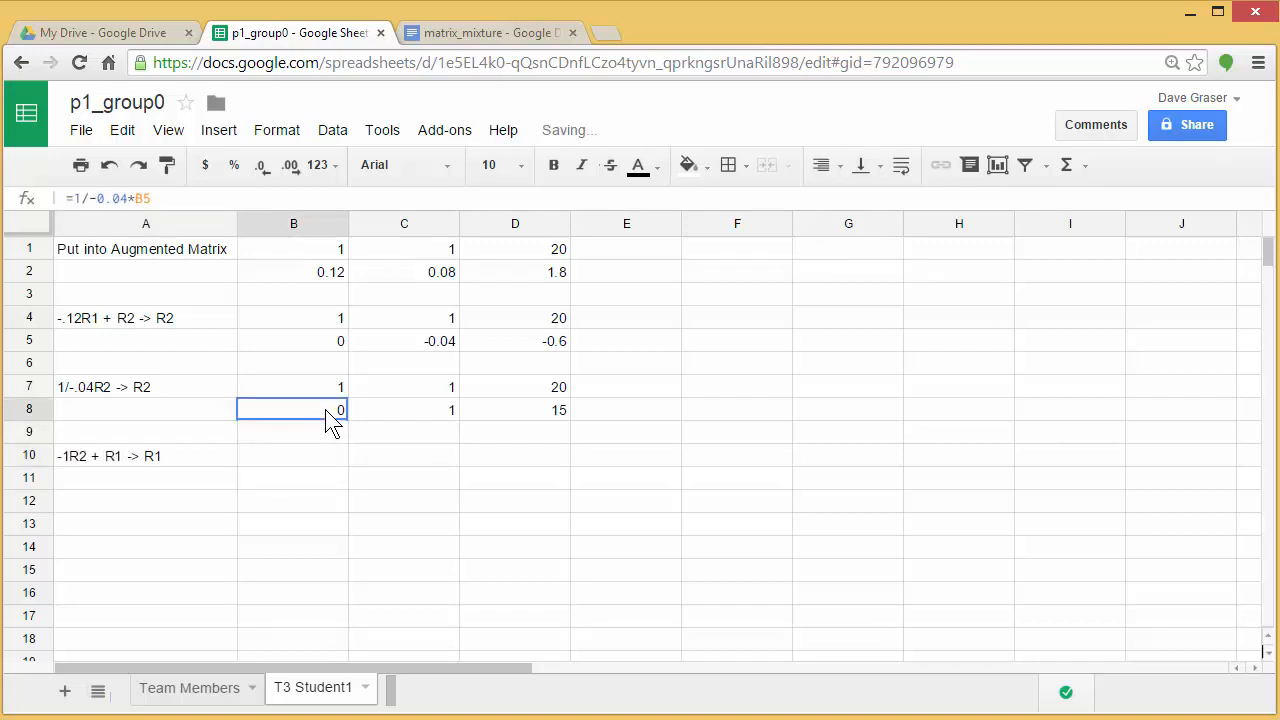
left_click_drag(360, 420, 503, 417)
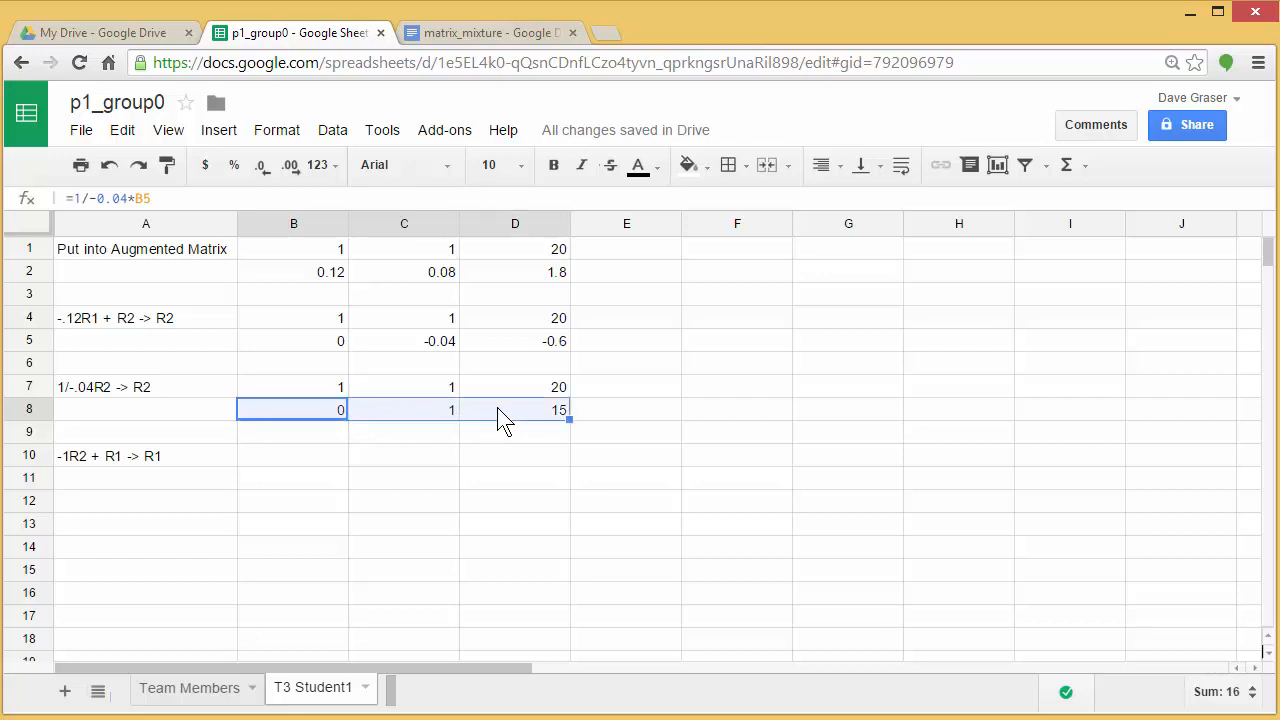
left_click(121, 133)
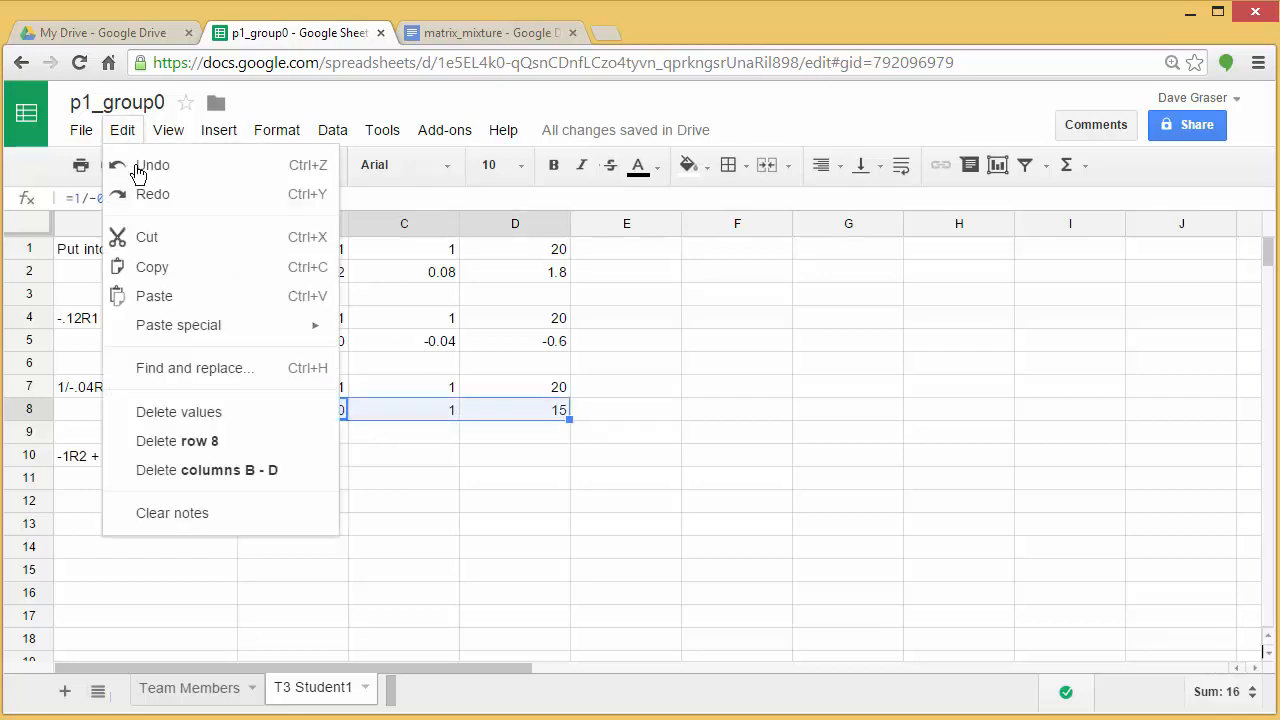
left_click(164, 270)
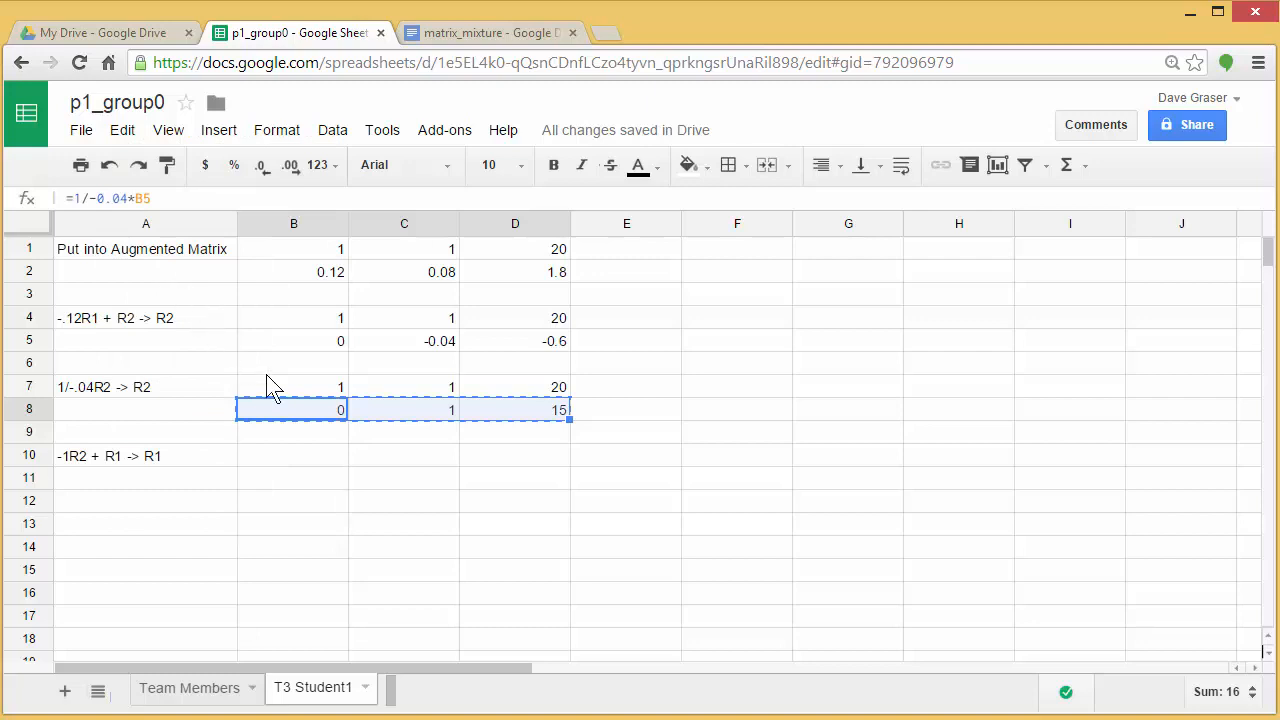
left_click(296, 488)
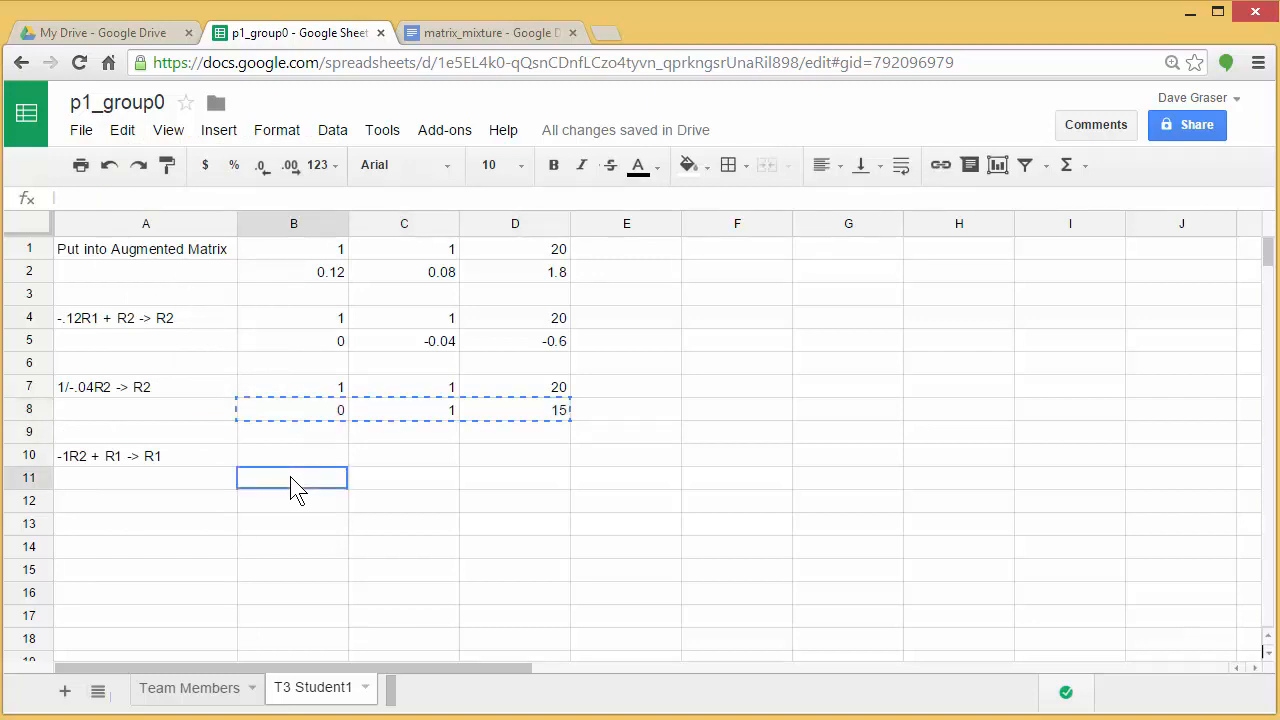
left_click_drag(300, 486, 397, 476)
left_click_drag(470, 490, 500, 480)
left_click(124, 133)
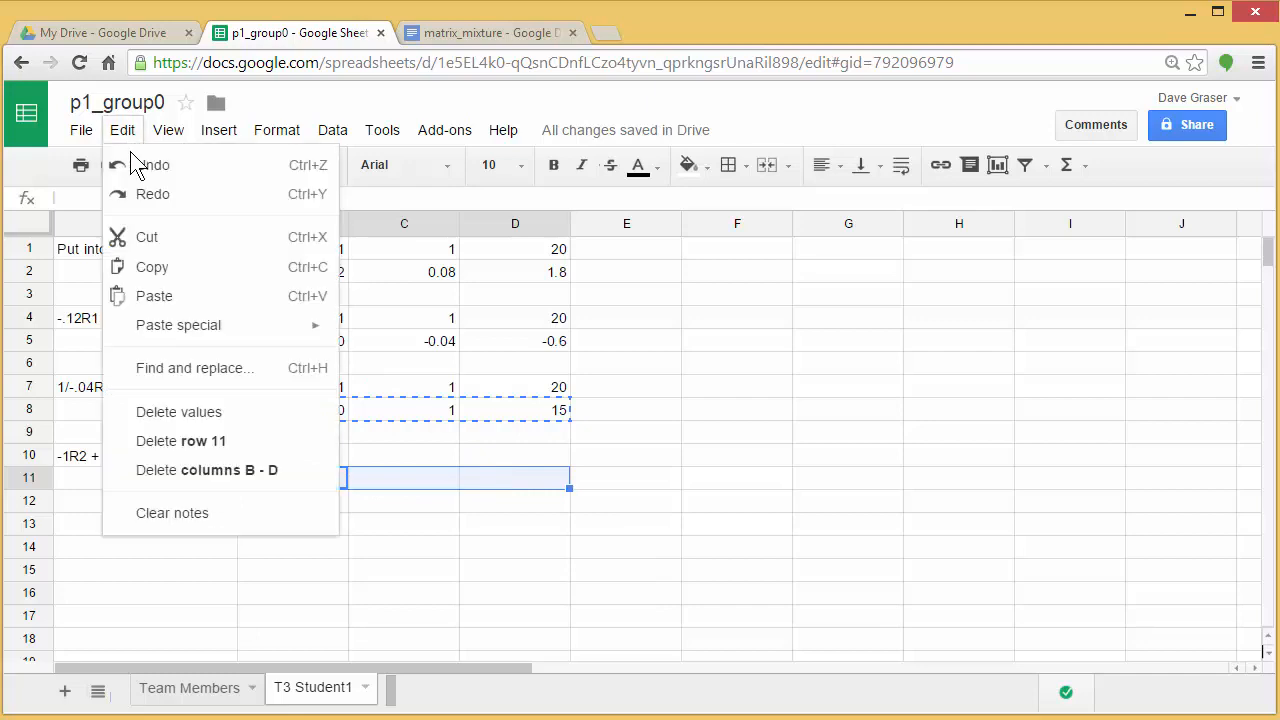
mouse_move(199, 331)
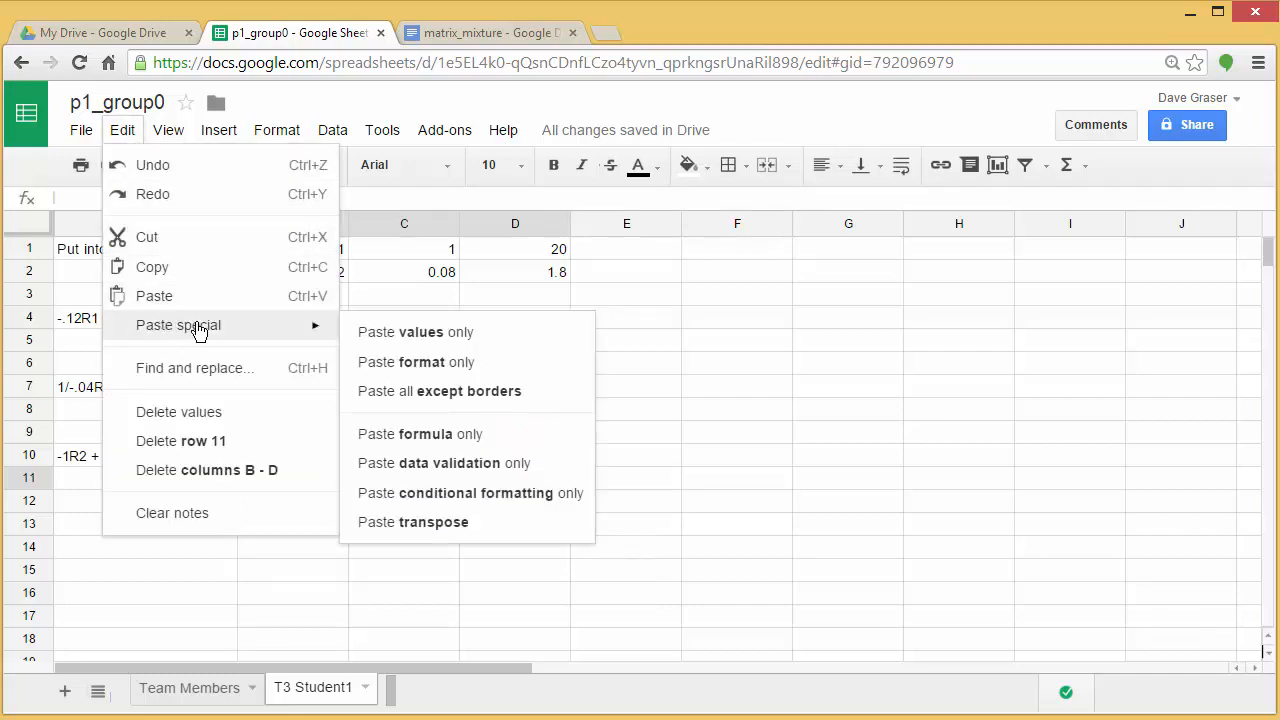
left_click(403, 336)
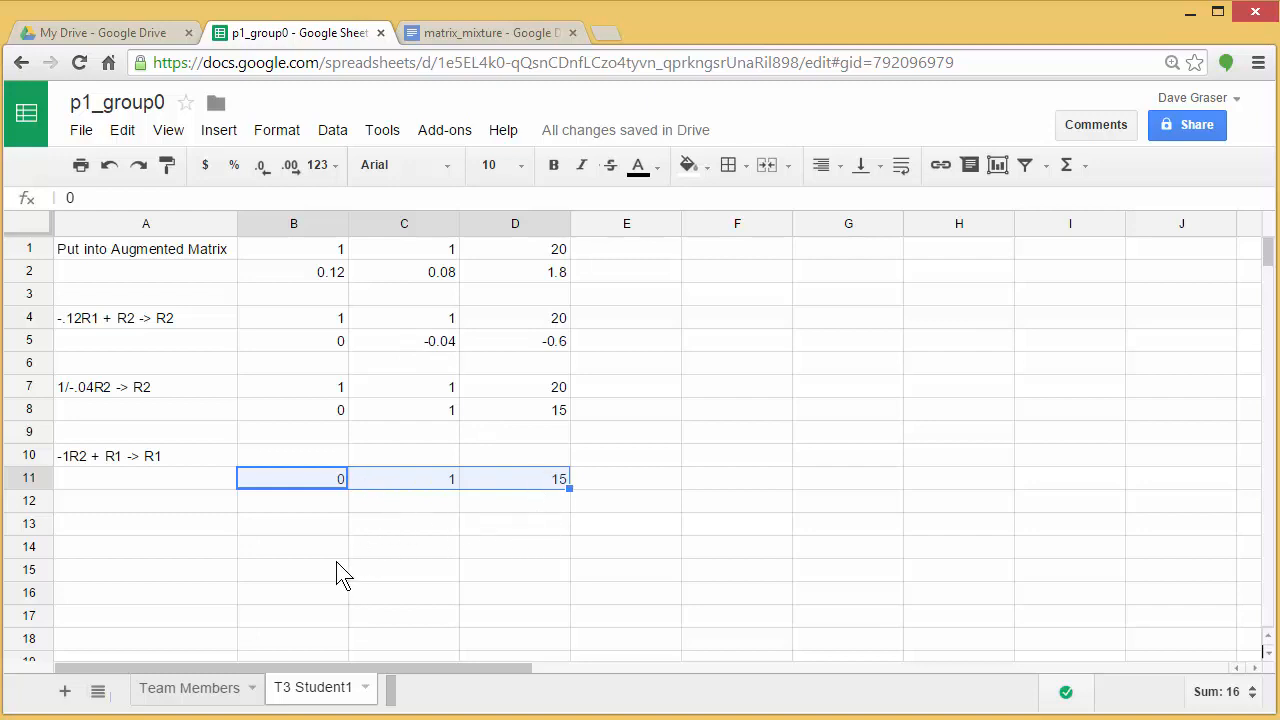
Enter the row operation formula =-1*B8+B7 in B10 and fill it across to D10.
left_click(315, 460)
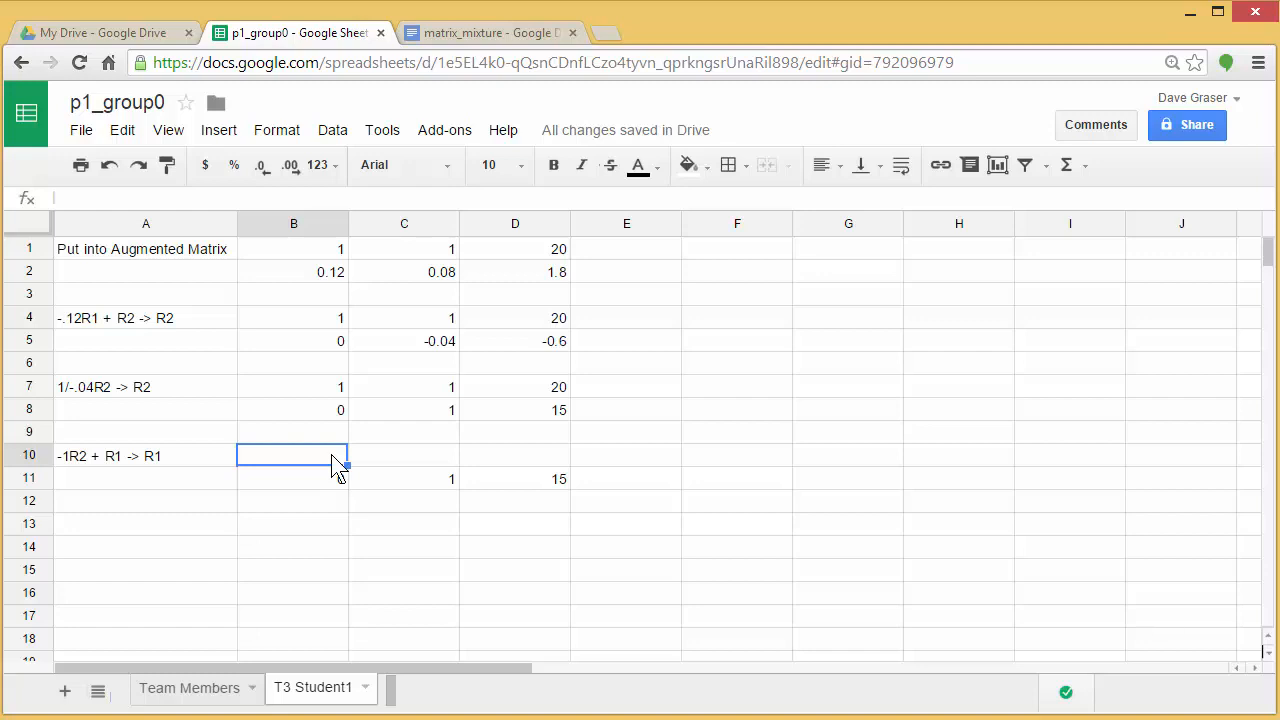
type("=")
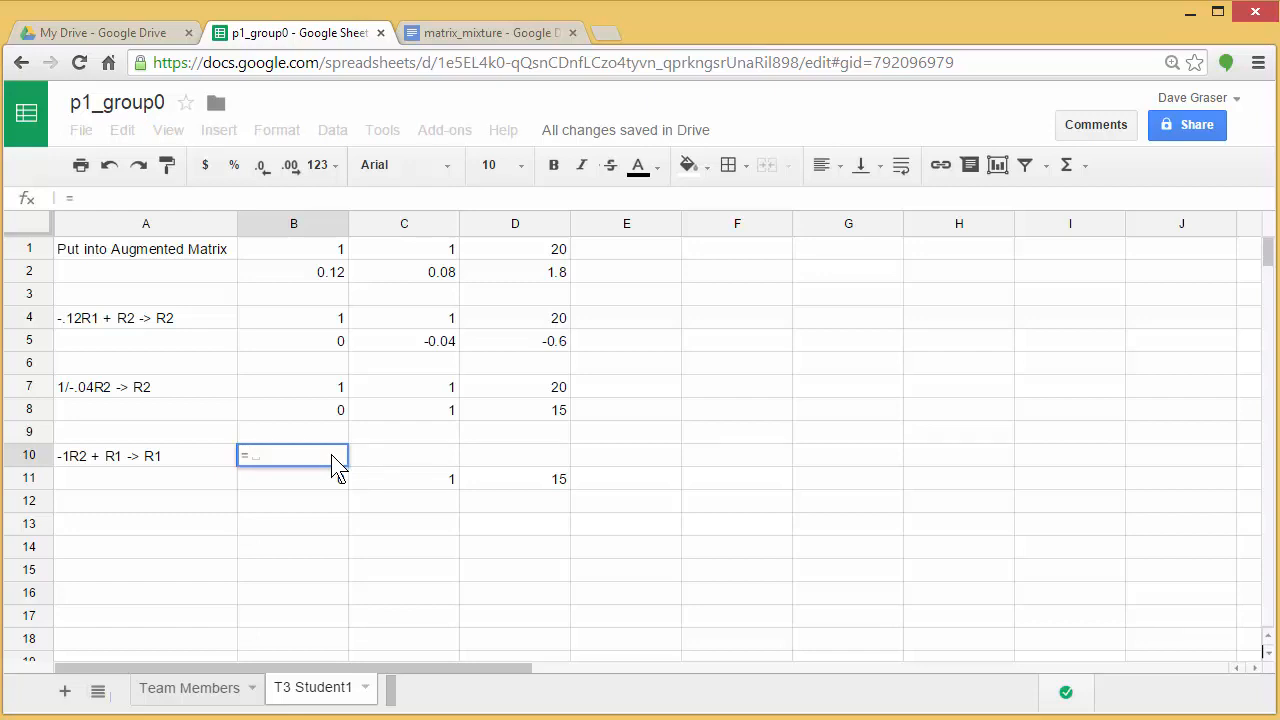
type("-1")
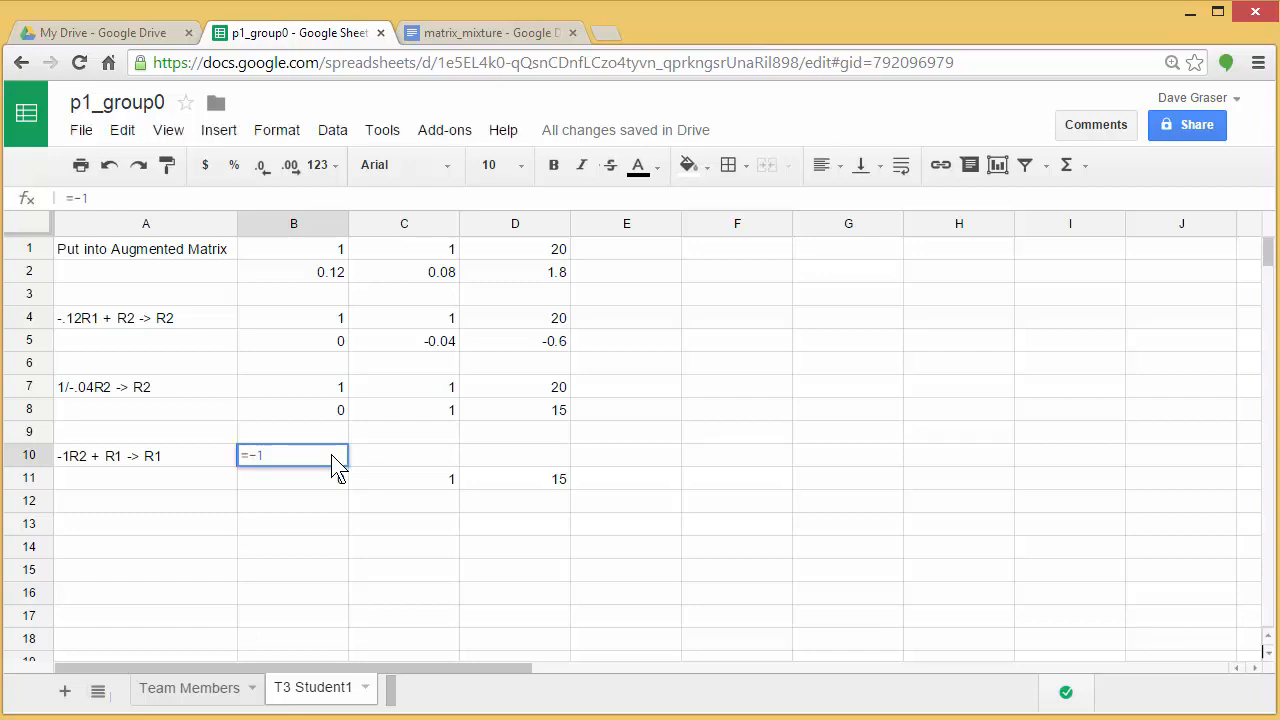
type("*")
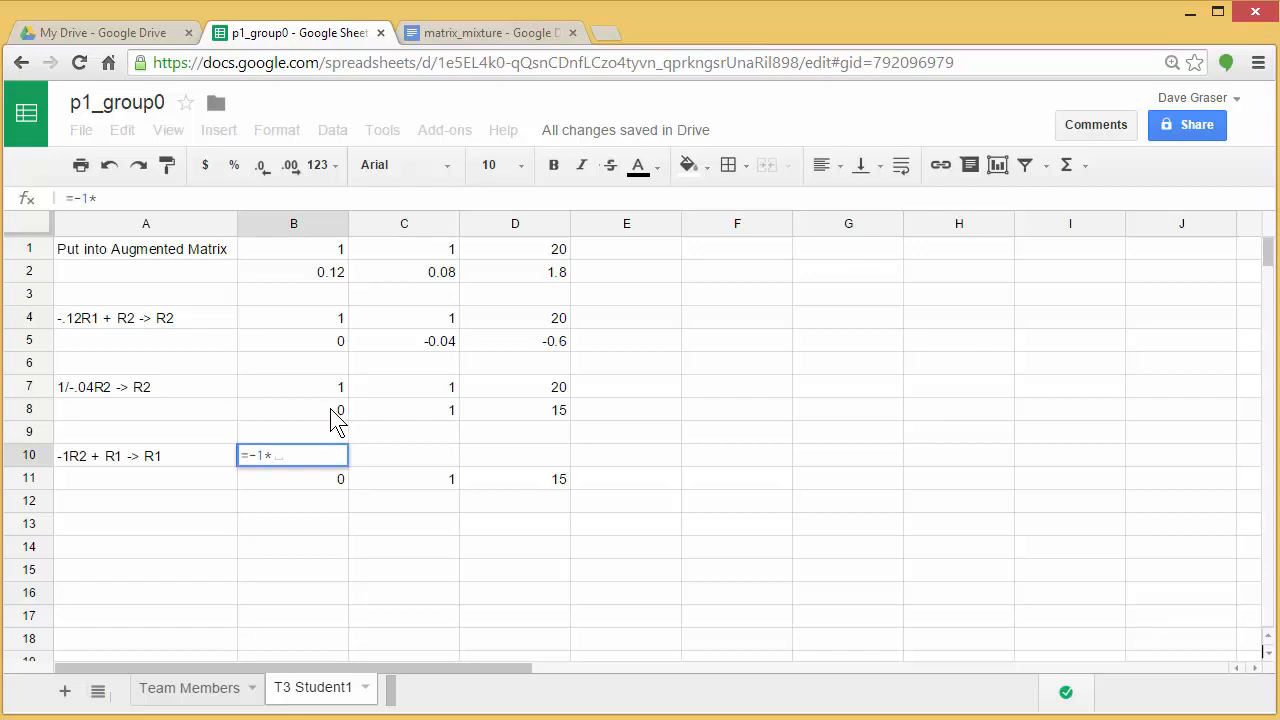
left_click(337, 420)
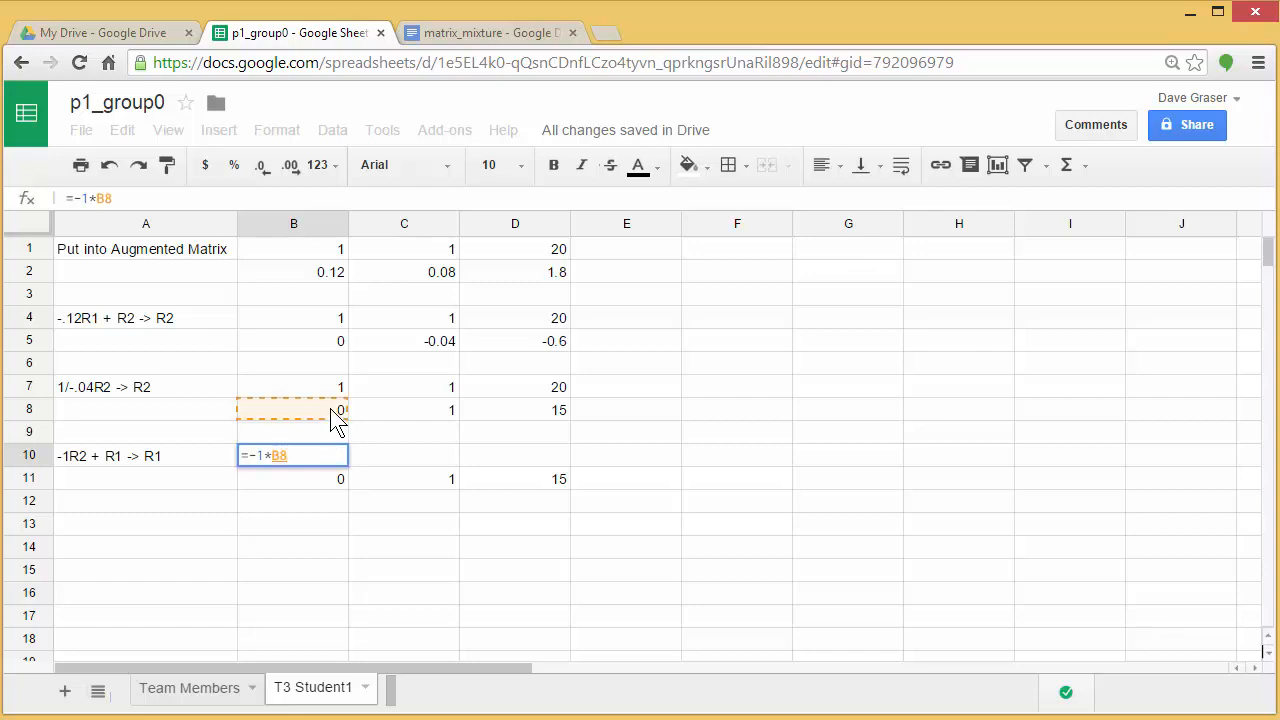
type("+")
left_click(334, 396)
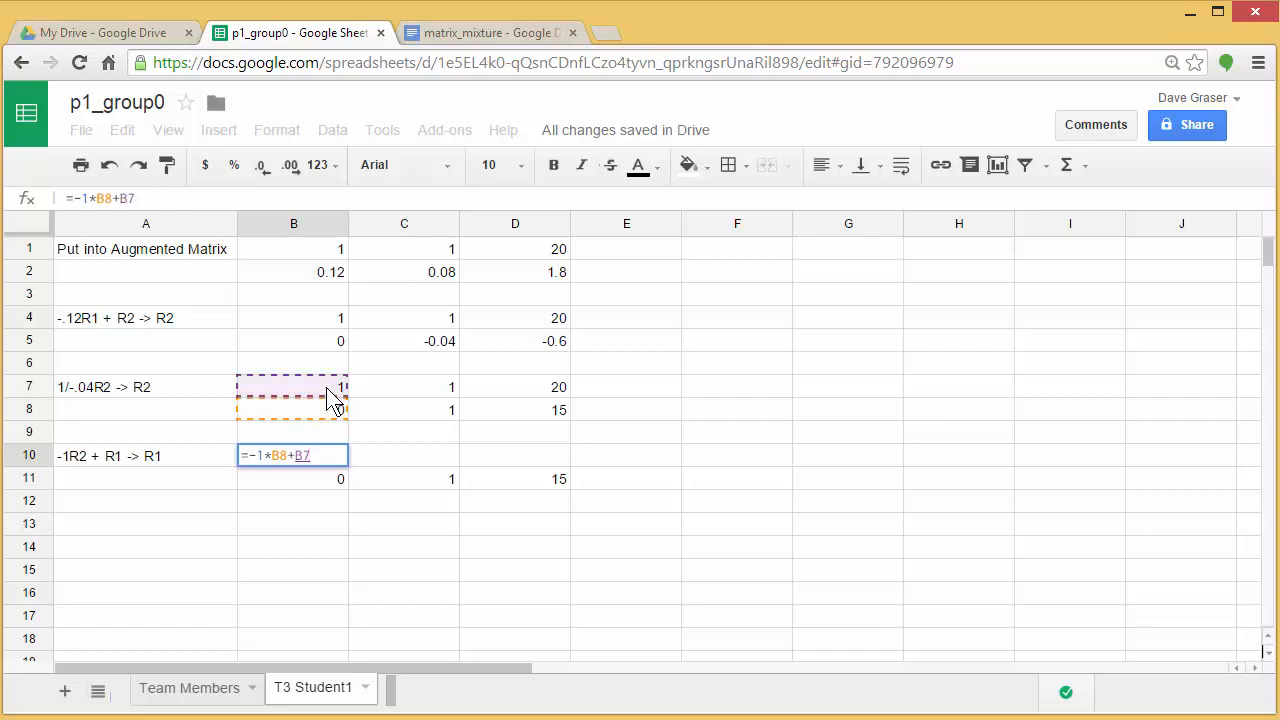
key("Return")
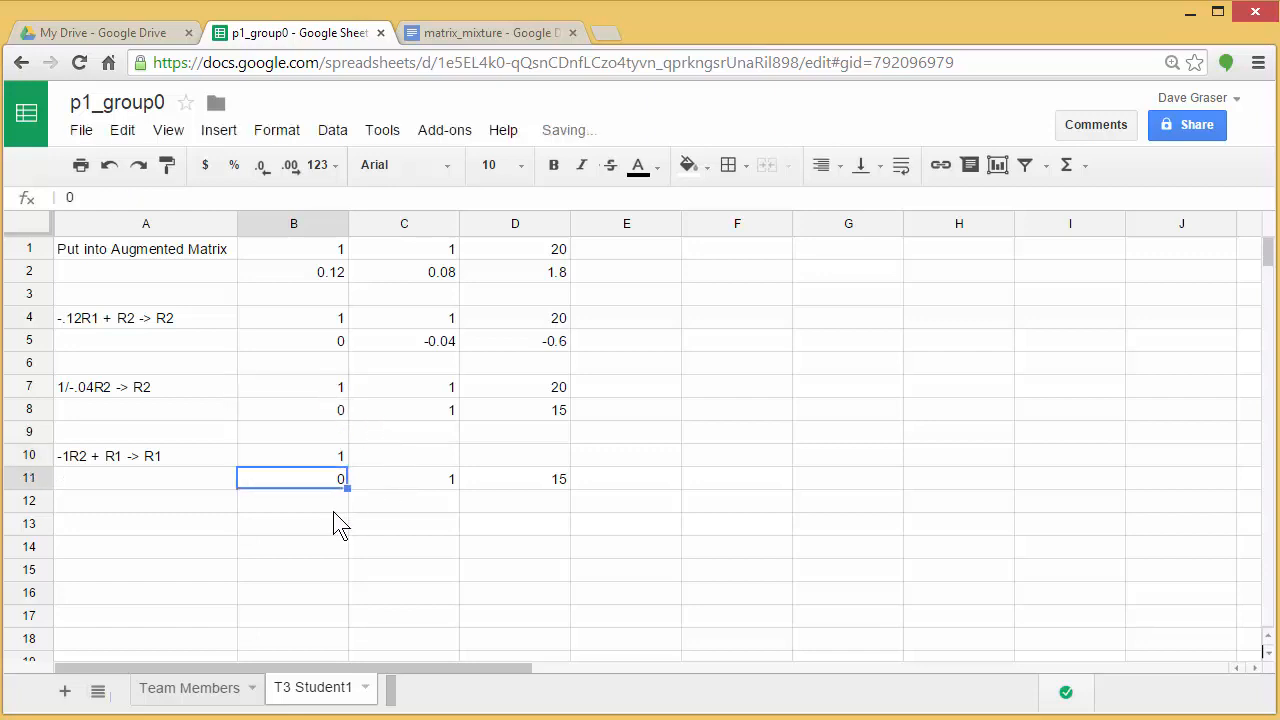
left_click(337, 458)
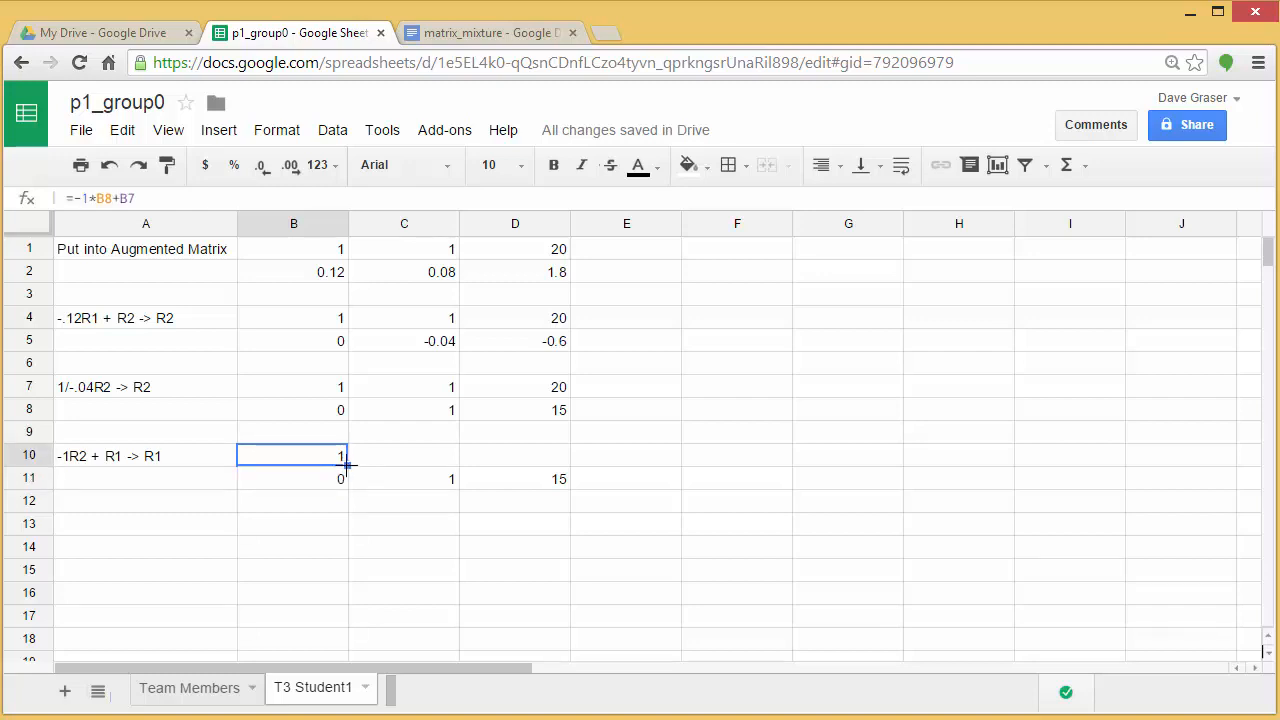
left_click_drag(347, 464, 500, 465)
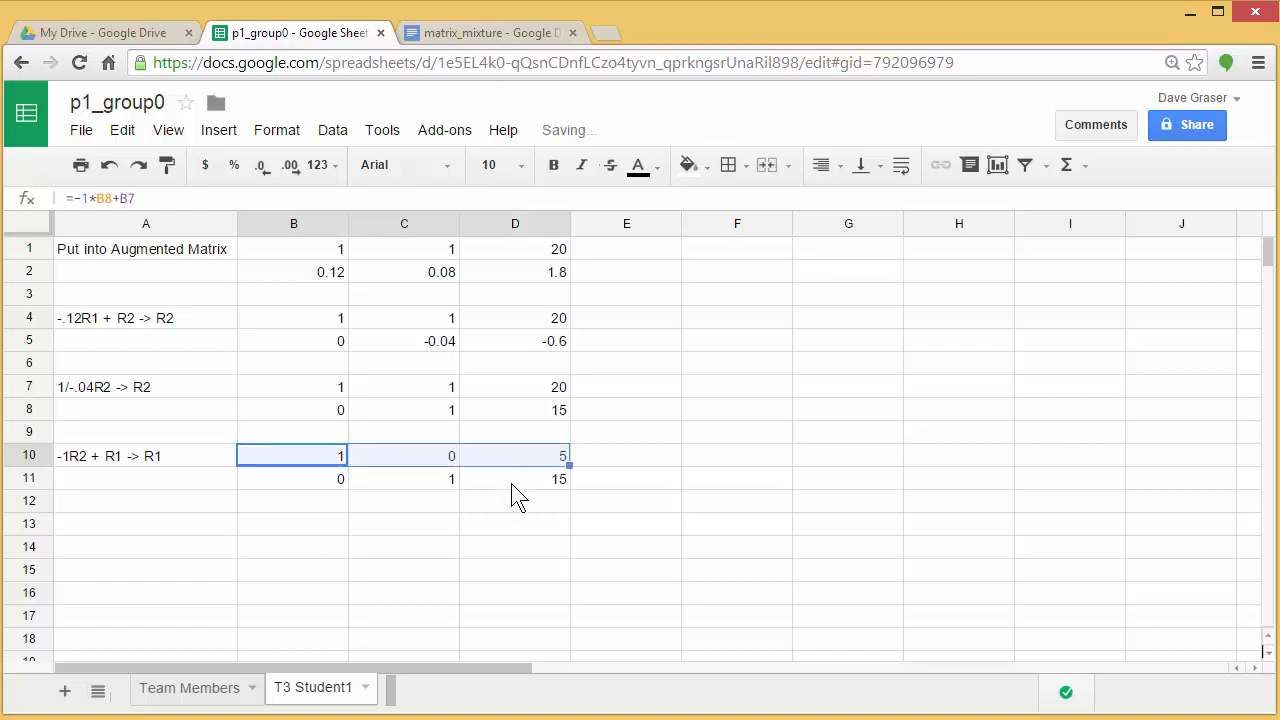
left_click(620, 532)
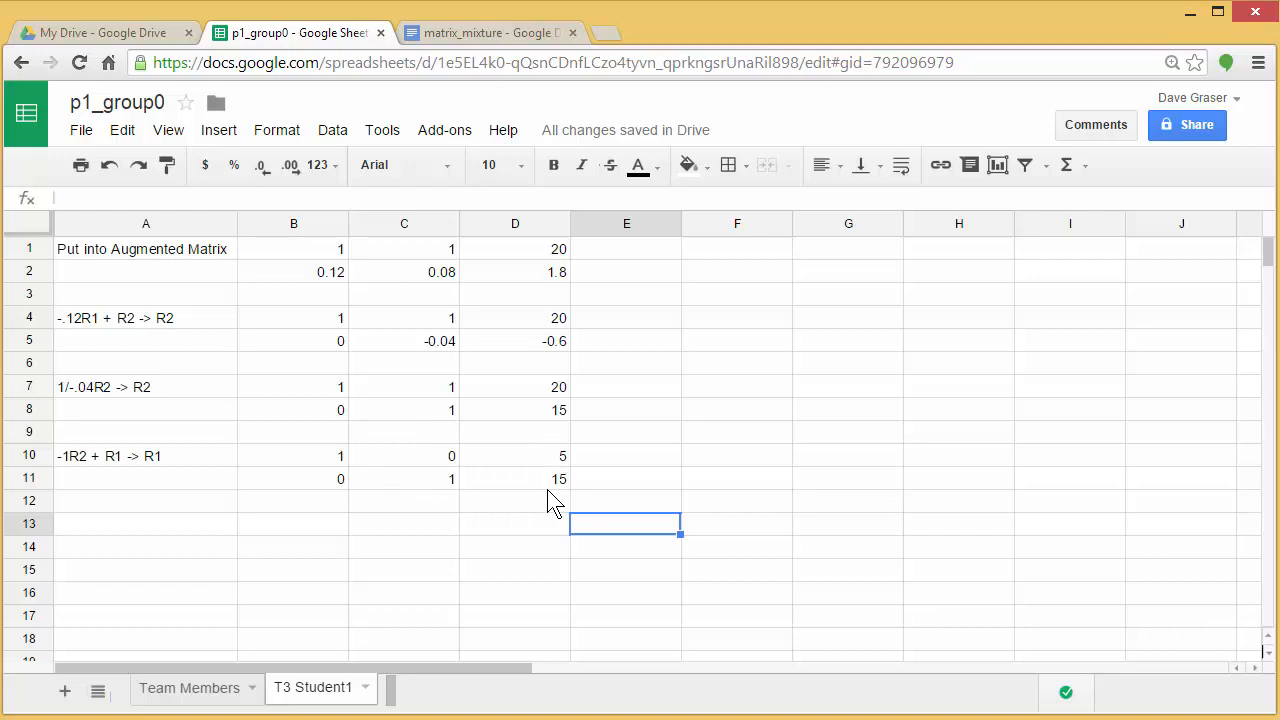
Check the final matrix and written solution in the matrix_mixture document, and return to the p1_group0 spreadsheet.
left_click(522, 33)
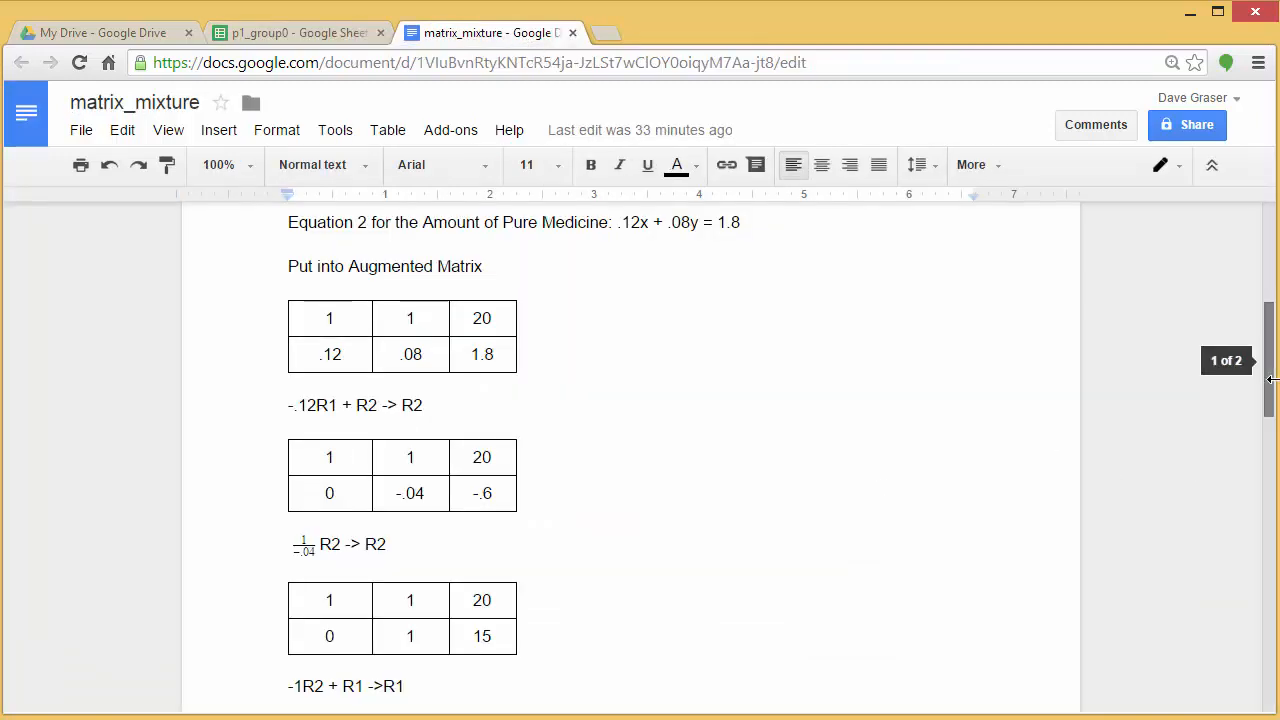
scroll(1268, 395, "down", 3)
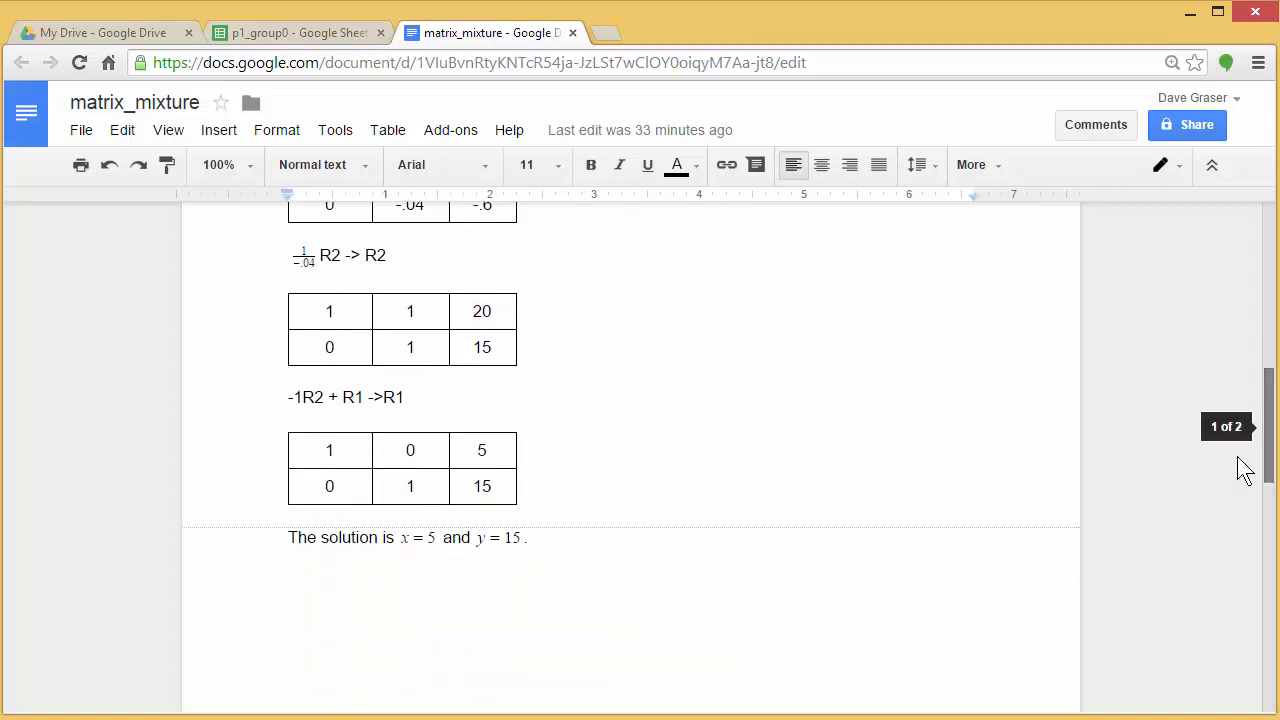
left_click(269, 33)
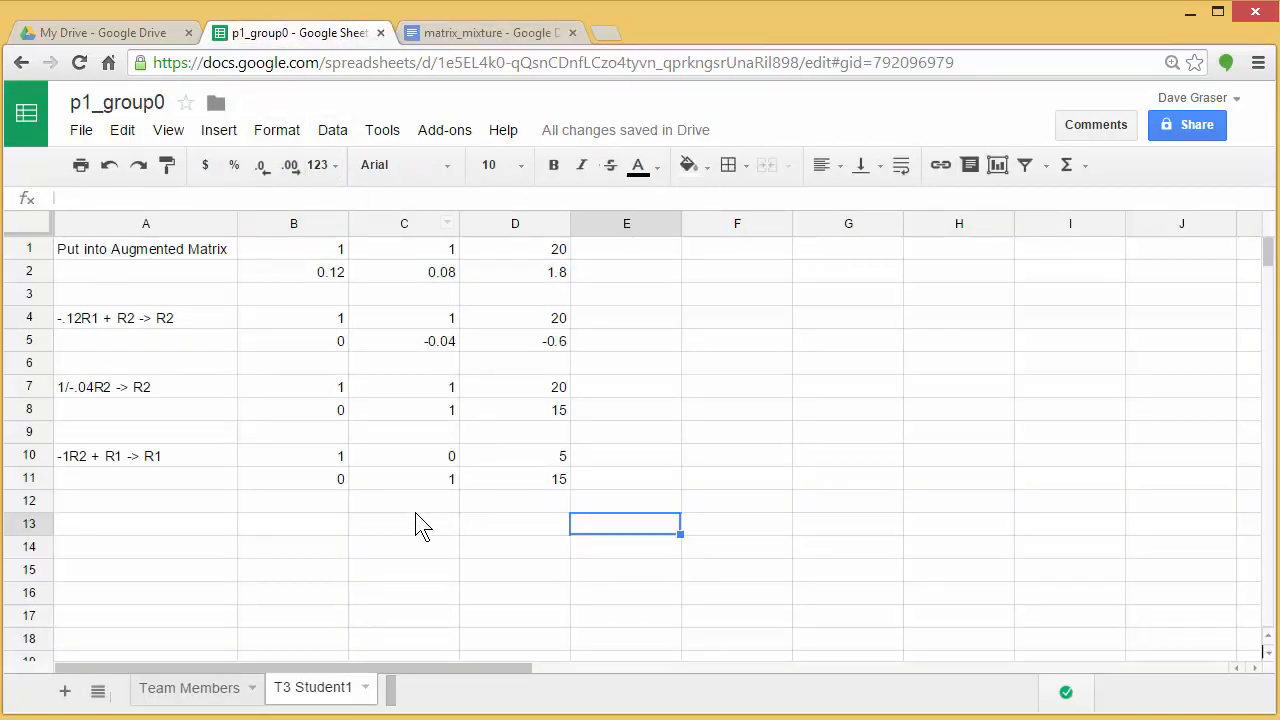